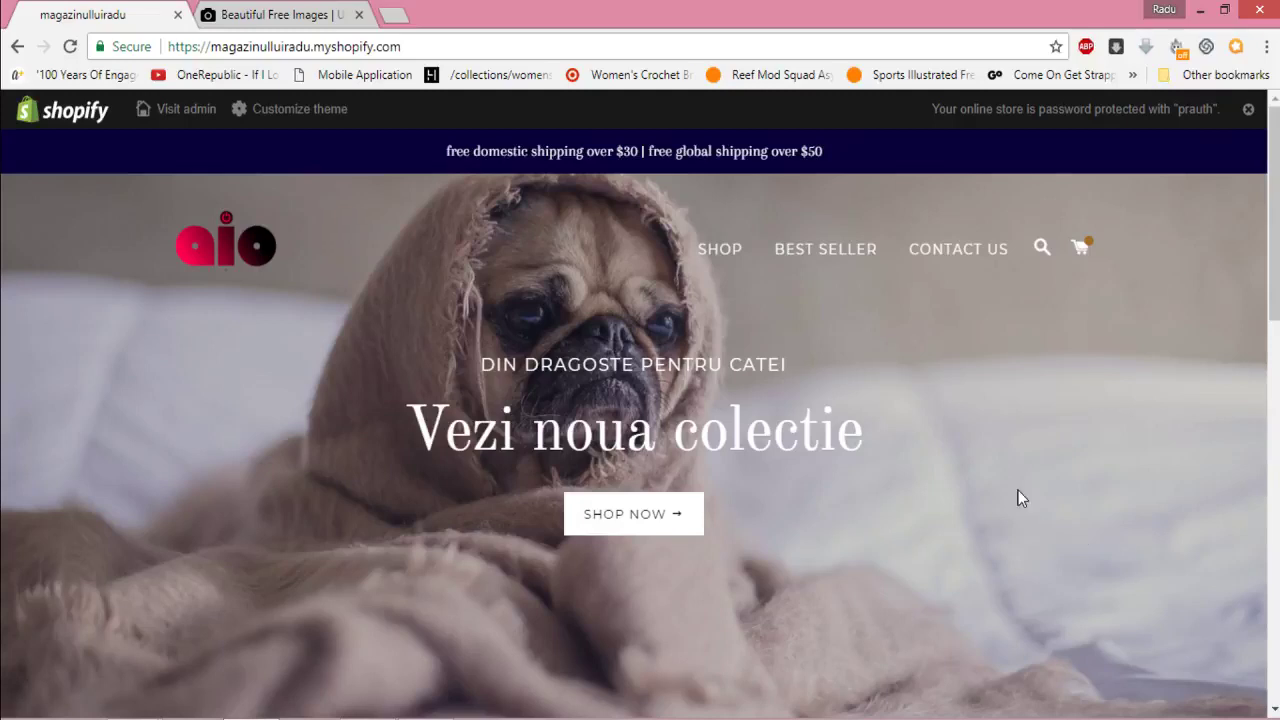
# Open the store admin in a separate tab, and review the storefront home page and its Shop Now link
pyautogui.click(185, 125)
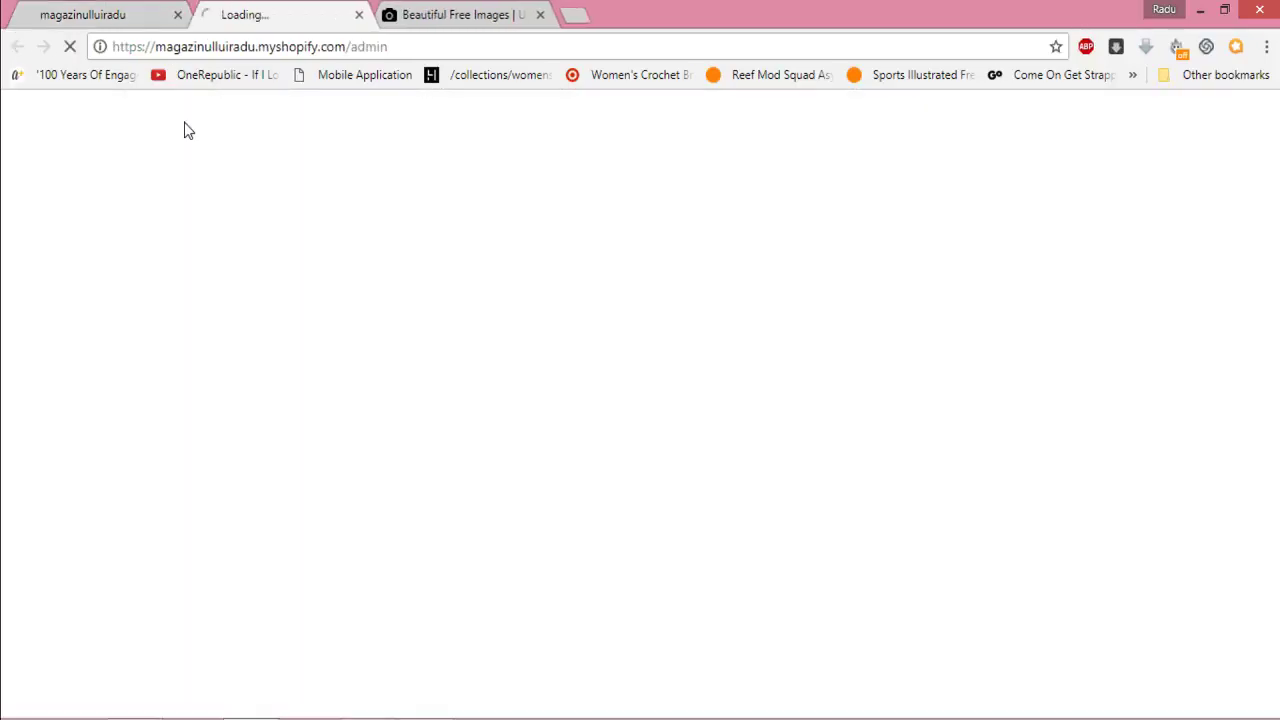
pyautogui.click(128, 12)
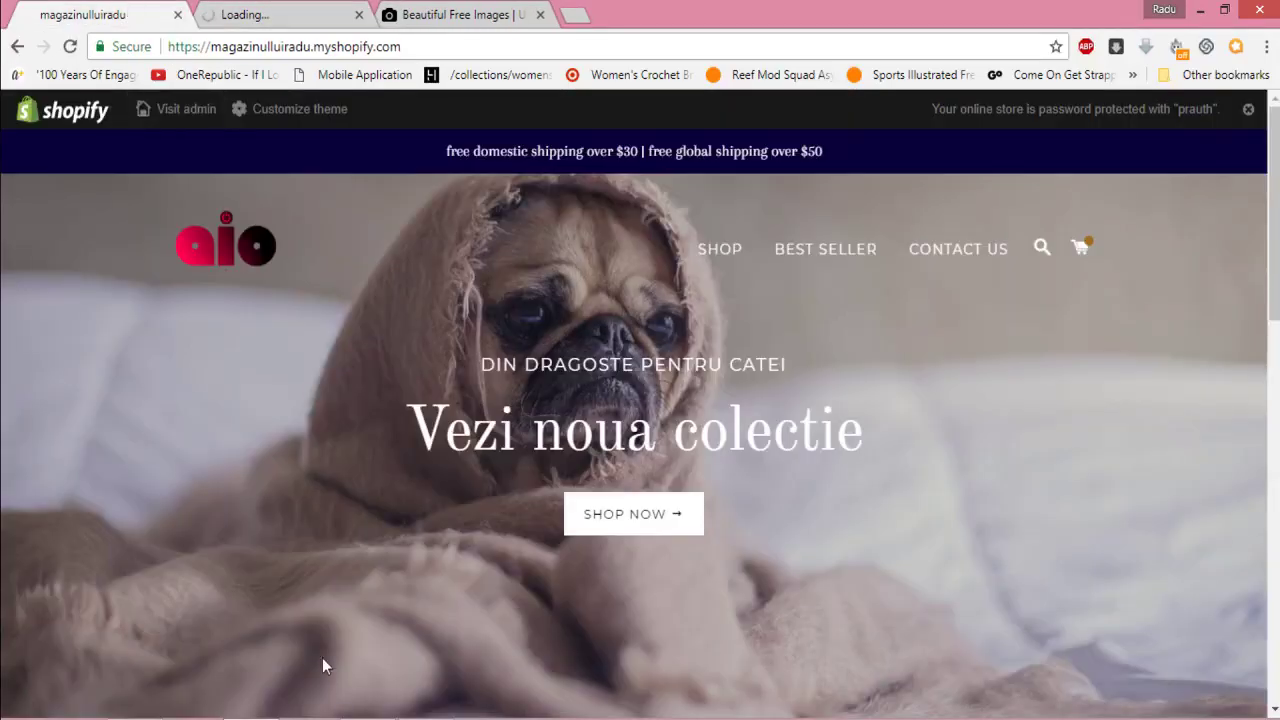
pyautogui.scroll(-9, 640, 420)
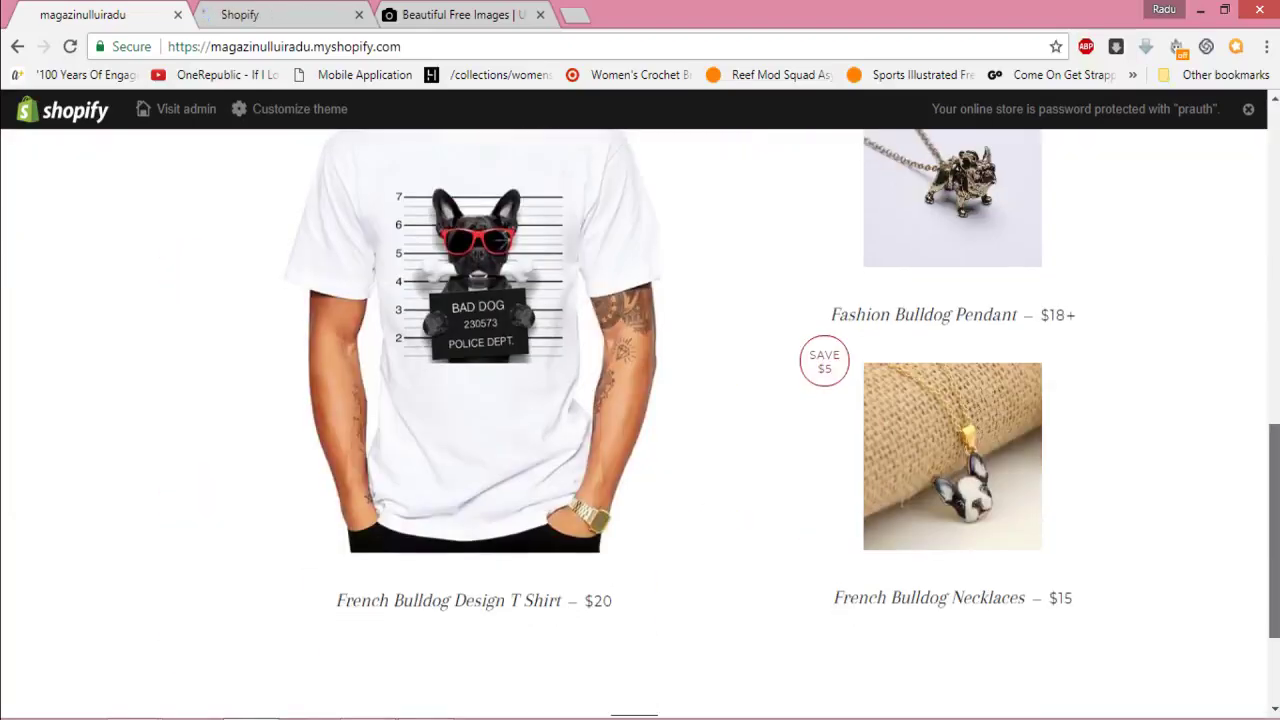
pyautogui.scroll(10, 640, 420)
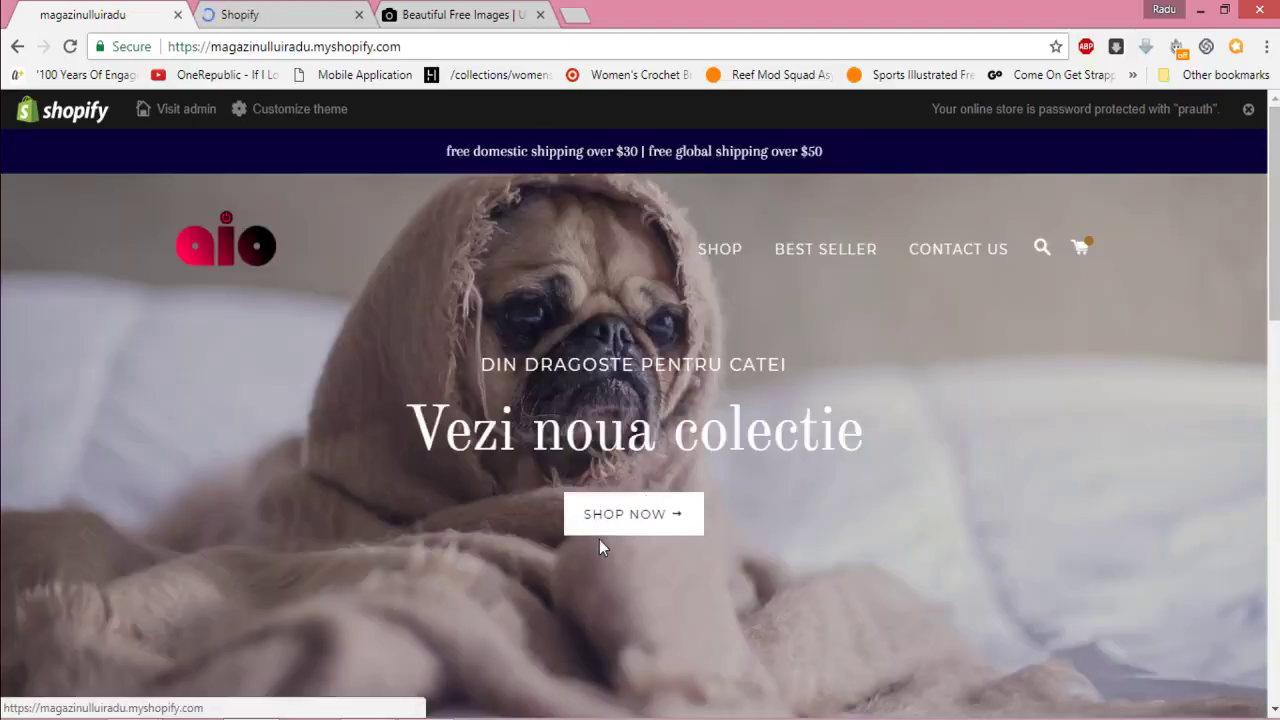
pyautogui.click(625, 520)
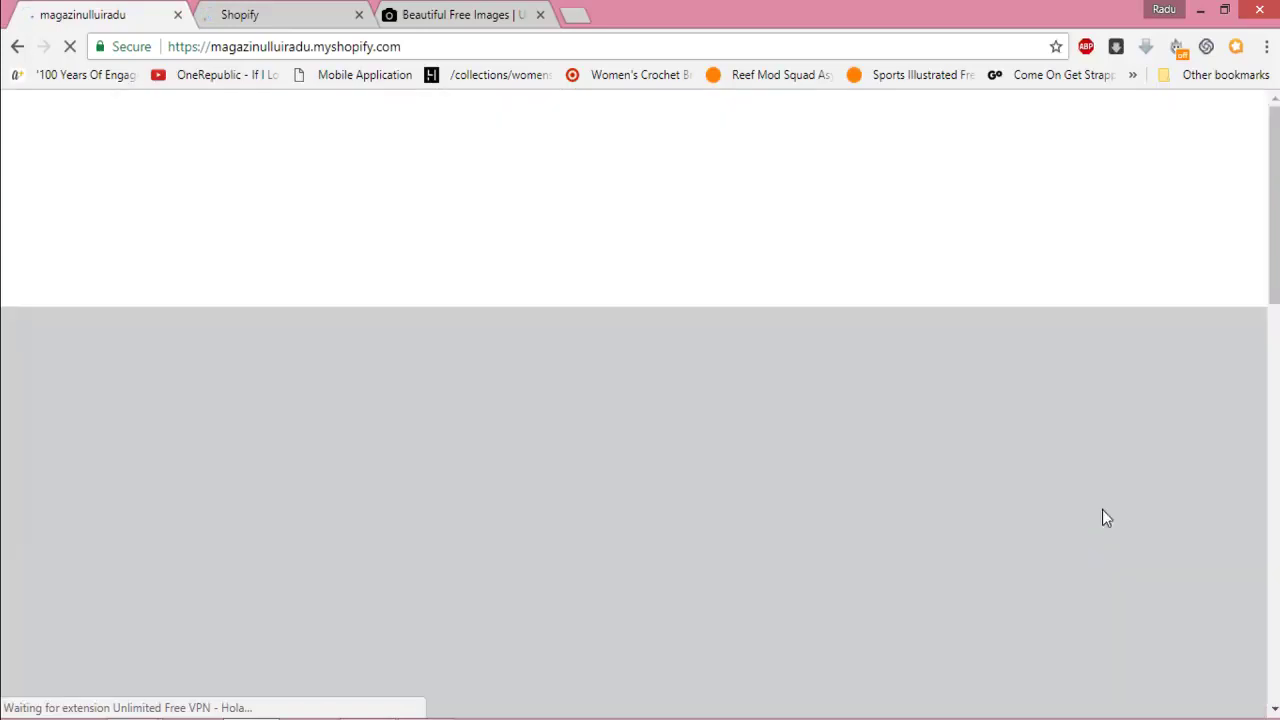
# Start a new product collection in the store admin and title it Manuala
pyautogui.click(272, 12)
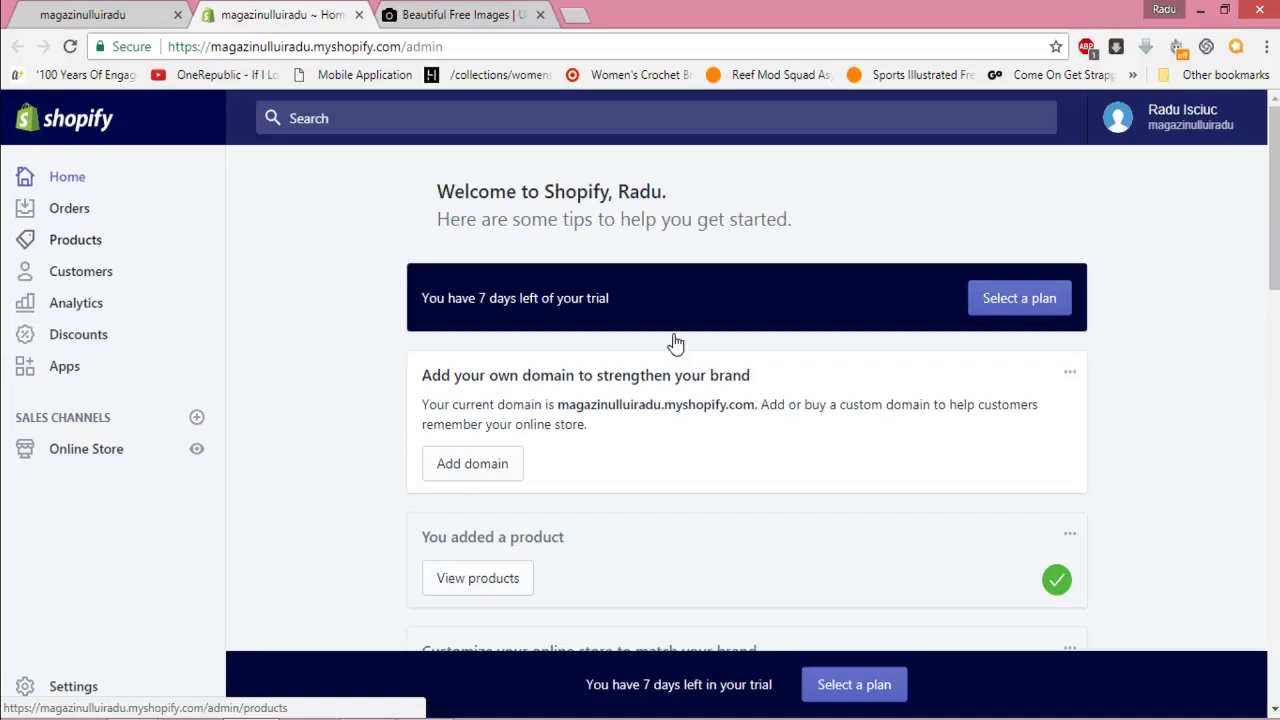
pyautogui.click(89, 245)
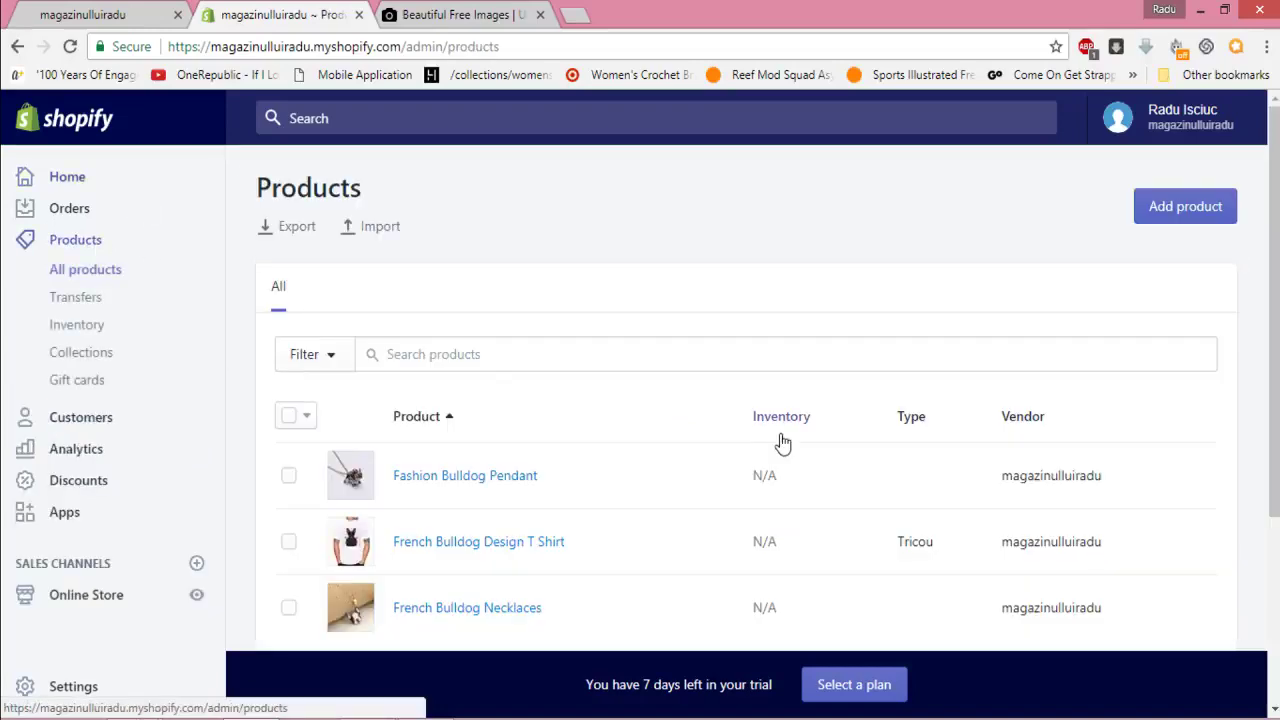
pyautogui.click(86, 355)
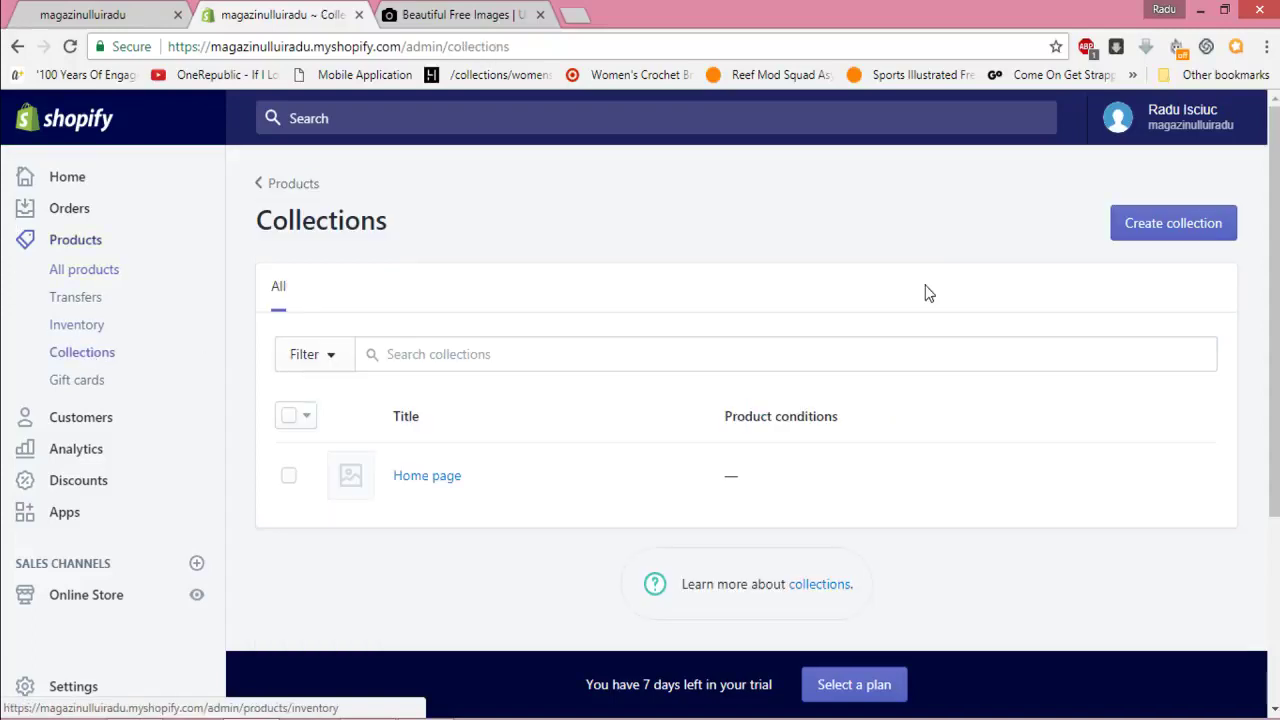
pyautogui.click(1146, 233)
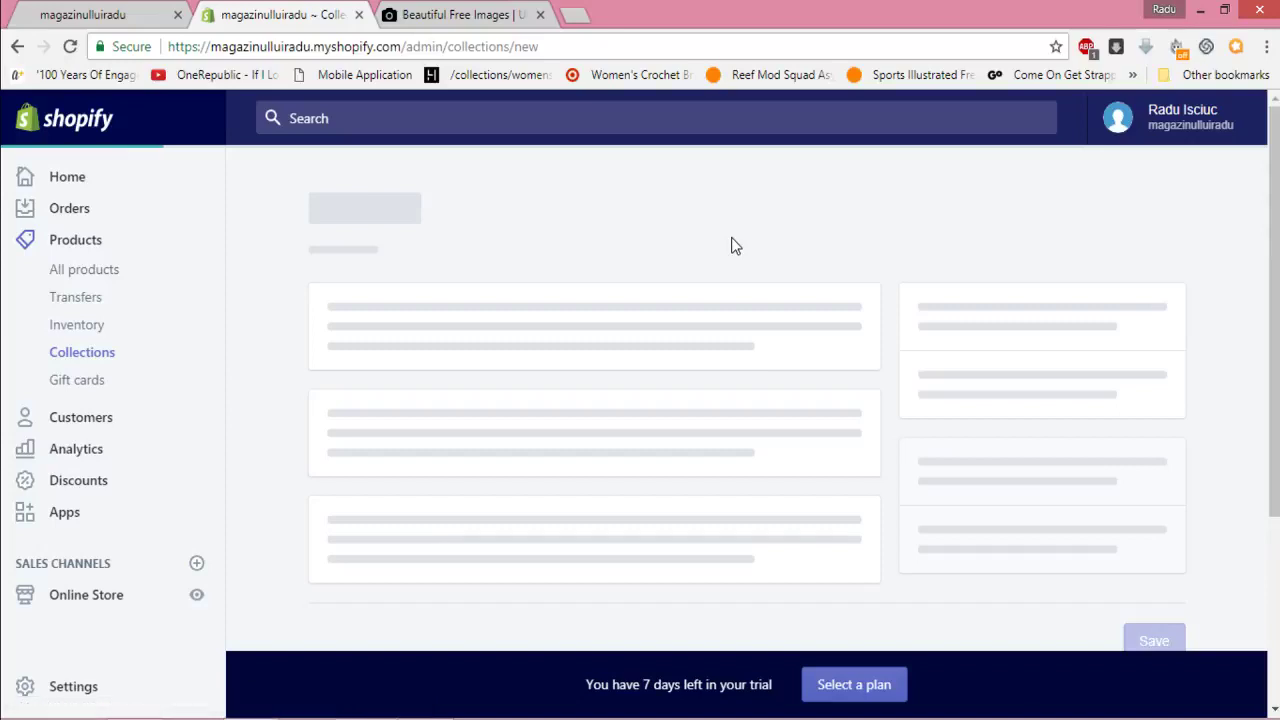
pyautogui.click(568, 323)
pyautogui.write('Mana')
pyautogui.hotkey('ctrl', 'a')
pyautogui.write('Man')
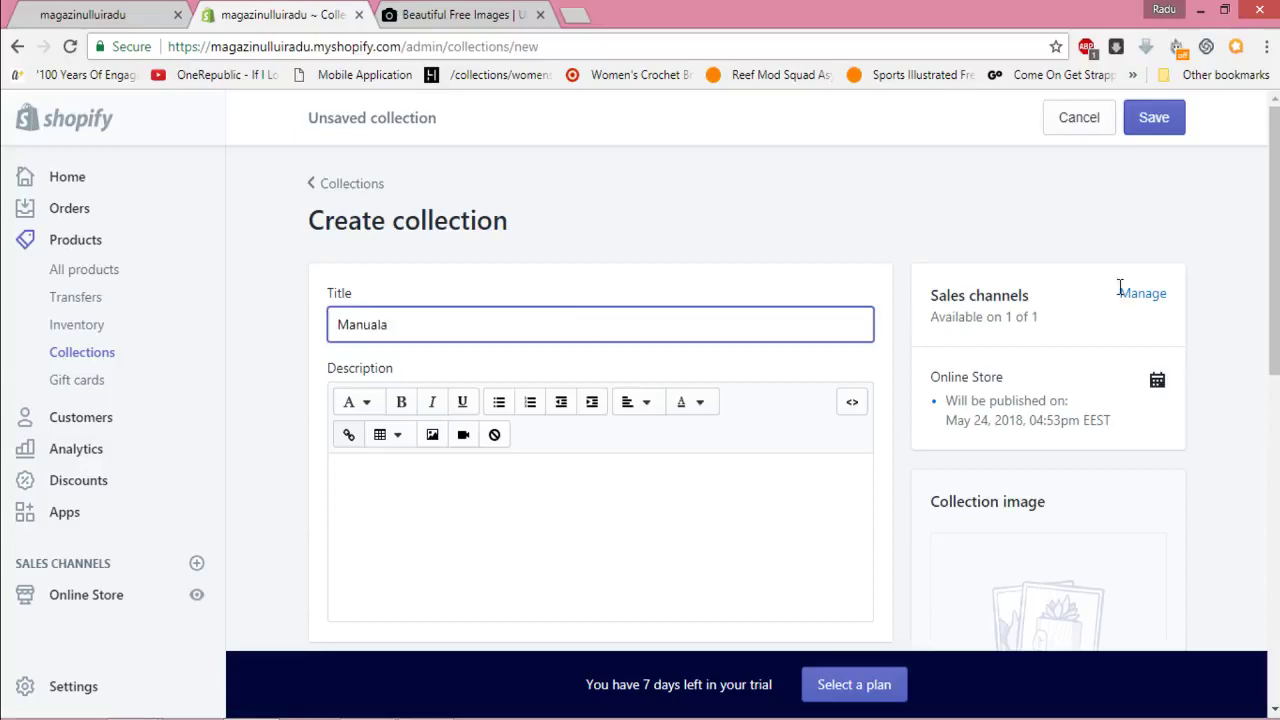
# Set the new collection's type to Manual
pyautogui.scroll(-2, 1120, 288)
pyautogui.scroll(-2, 1068, 549)
pyautogui.scroll(-1, 977, 268)
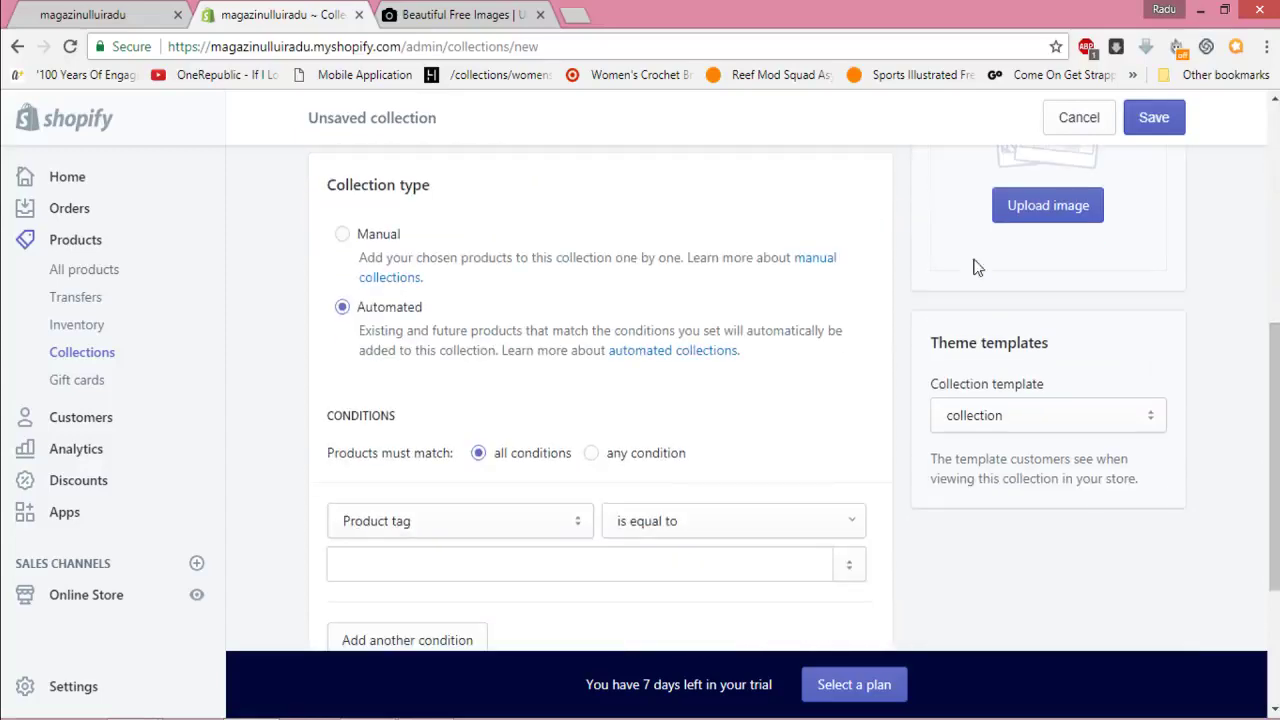
pyautogui.click(345, 234)
# Upload the gold paw pendant picture HTB11rVfOFXXXXaBXpXXq6xXFXXXF from Downloads as the collection image and save the collection
pyautogui.scroll(2, 1043, 460)
pyautogui.click(1045, 442)
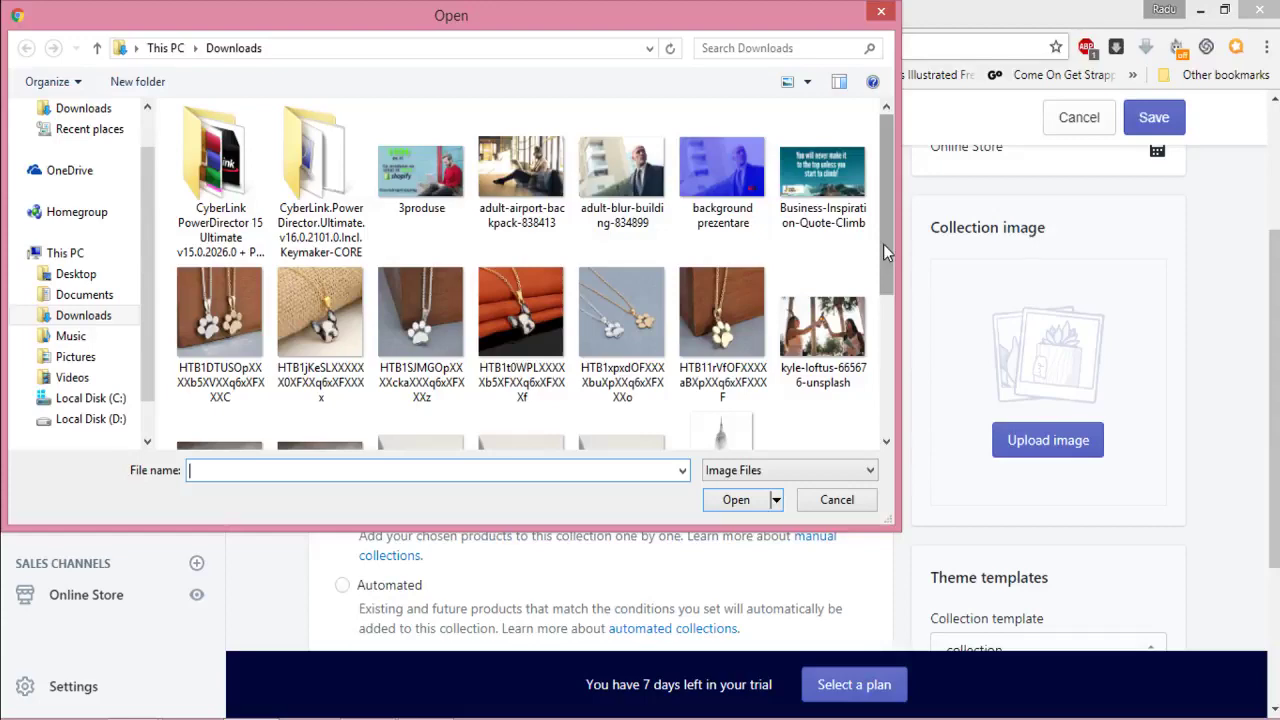
pyautogui.click(721, 318)
pyautogui.click(745, 505)
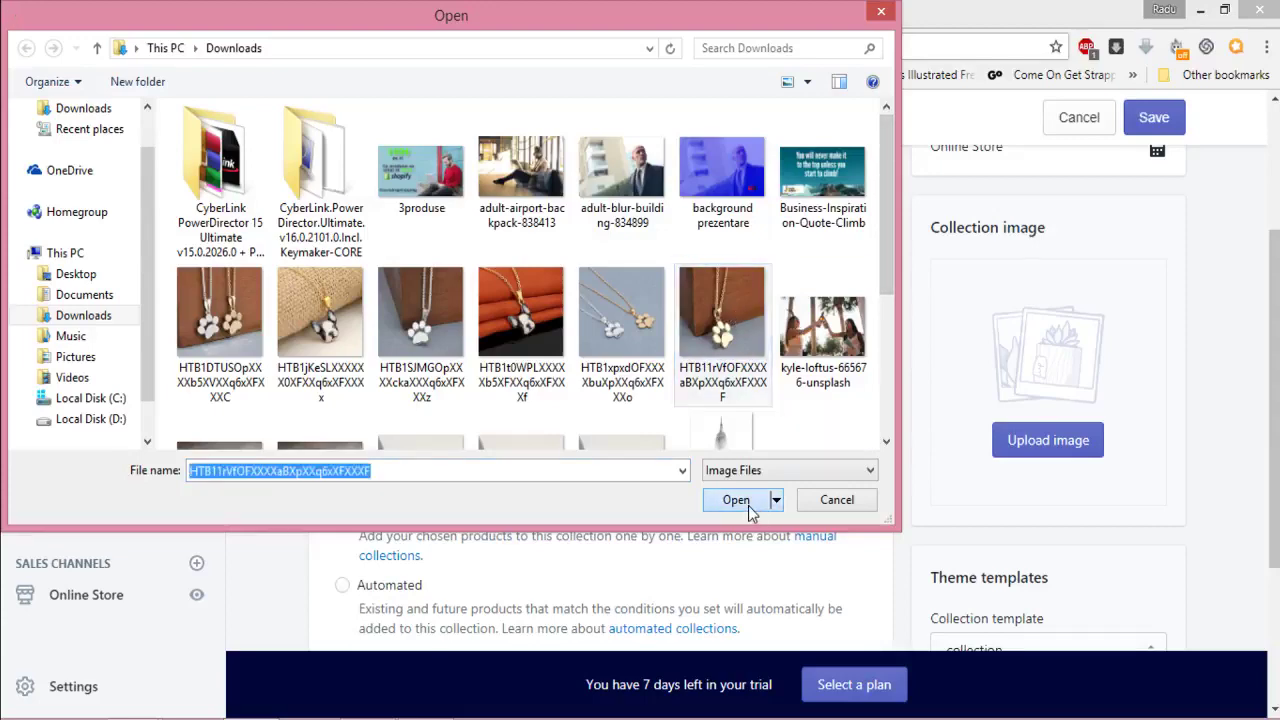
pyautogui.scroll(3, 745, 505)
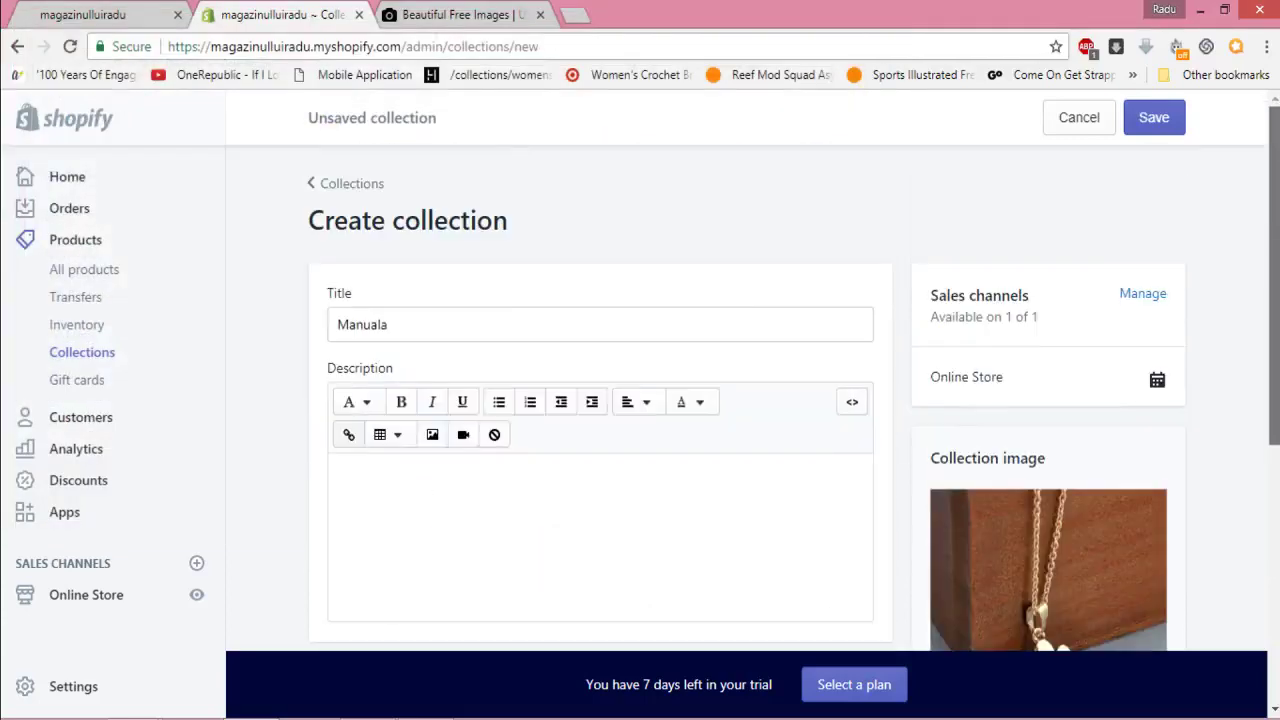
pyautogui.click(1153, 117)
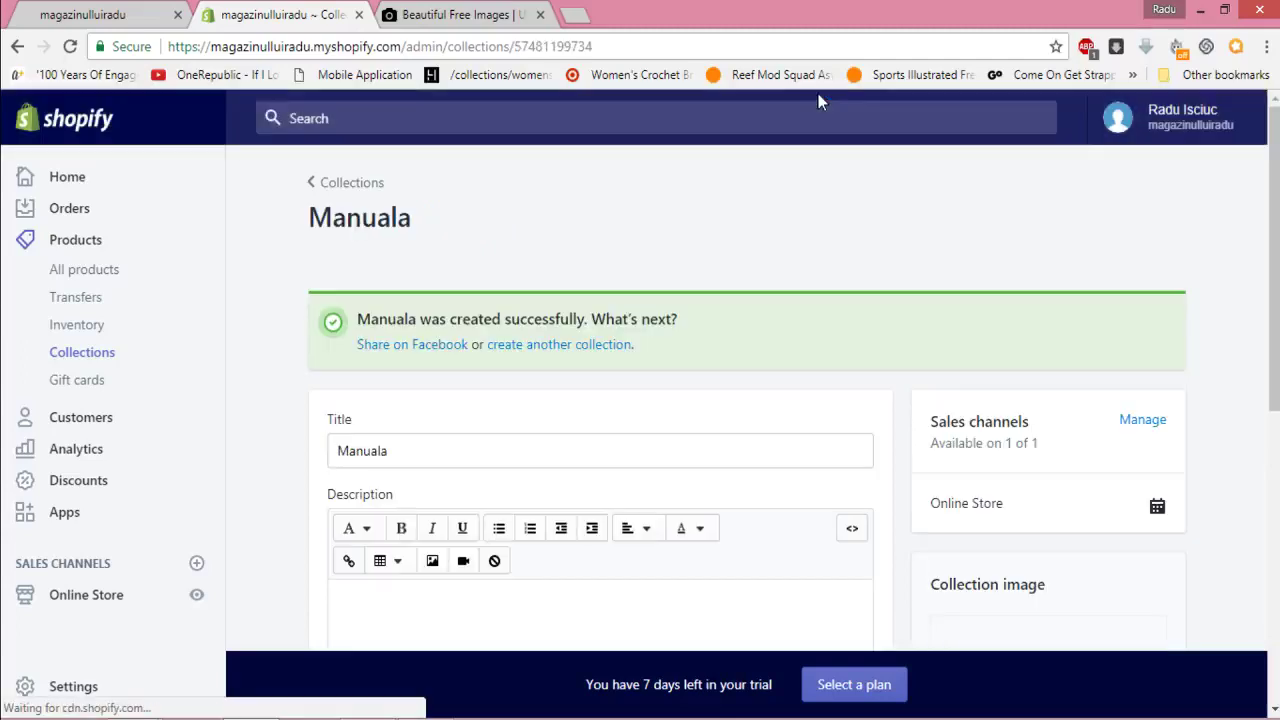
# Add the French Bulldog Design T Shirt product to the Manuala collection and save the product
pyautogui.click(106, 278)
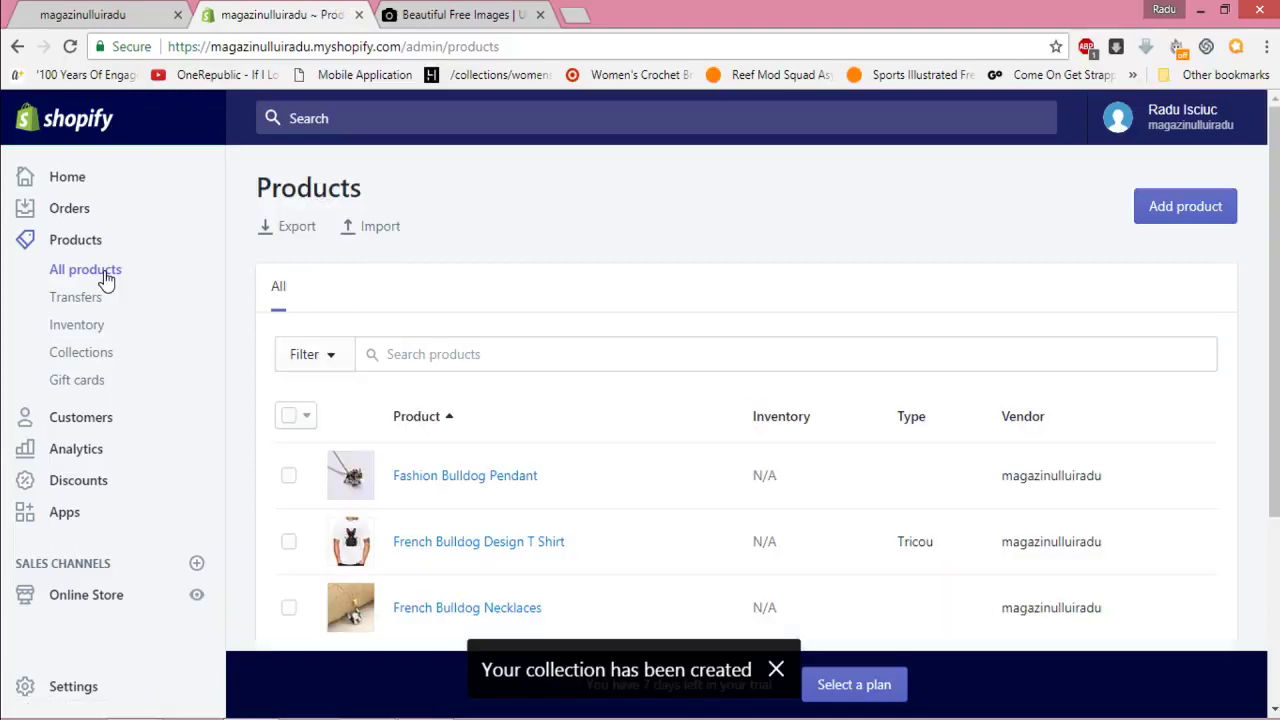
pyautogui.click(501, 541)
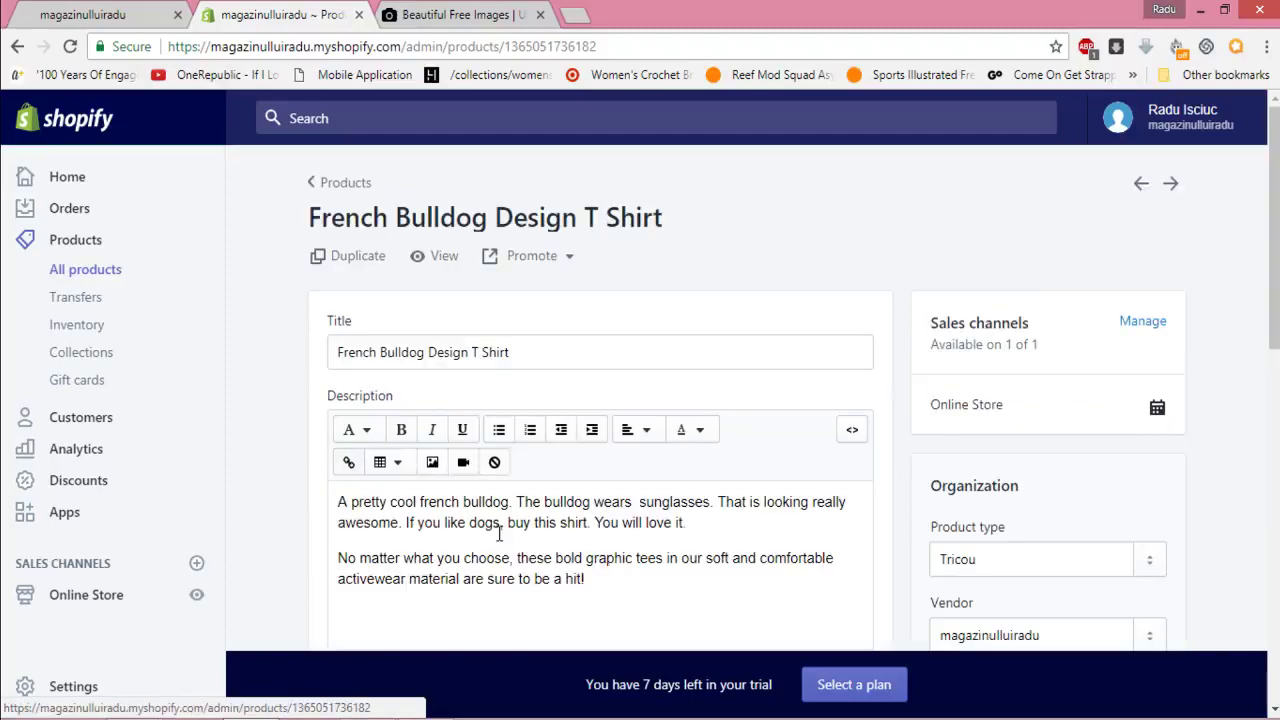
pyautogui.scroll(-1, 1178, 312)
pyautogui.scroll(-4, 1210, 417)
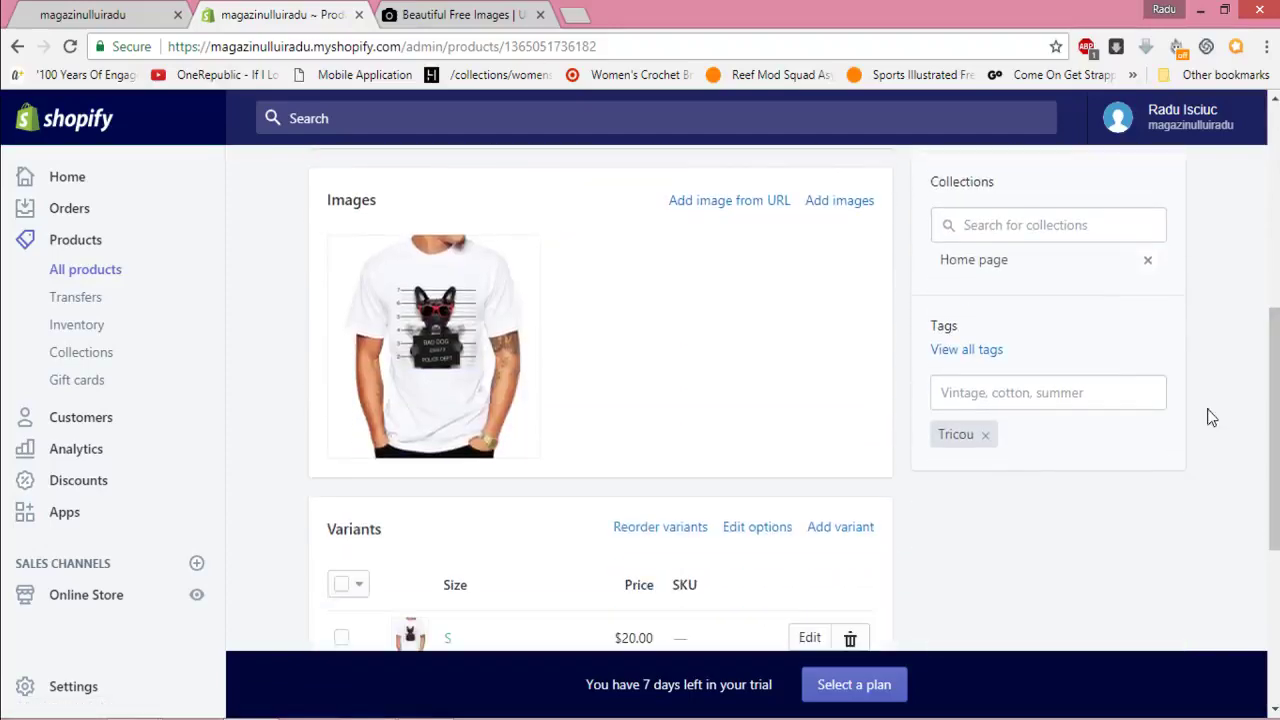
pyautogui.scroll(2, 1214, 384)
pyautogui.click(1000, 474)
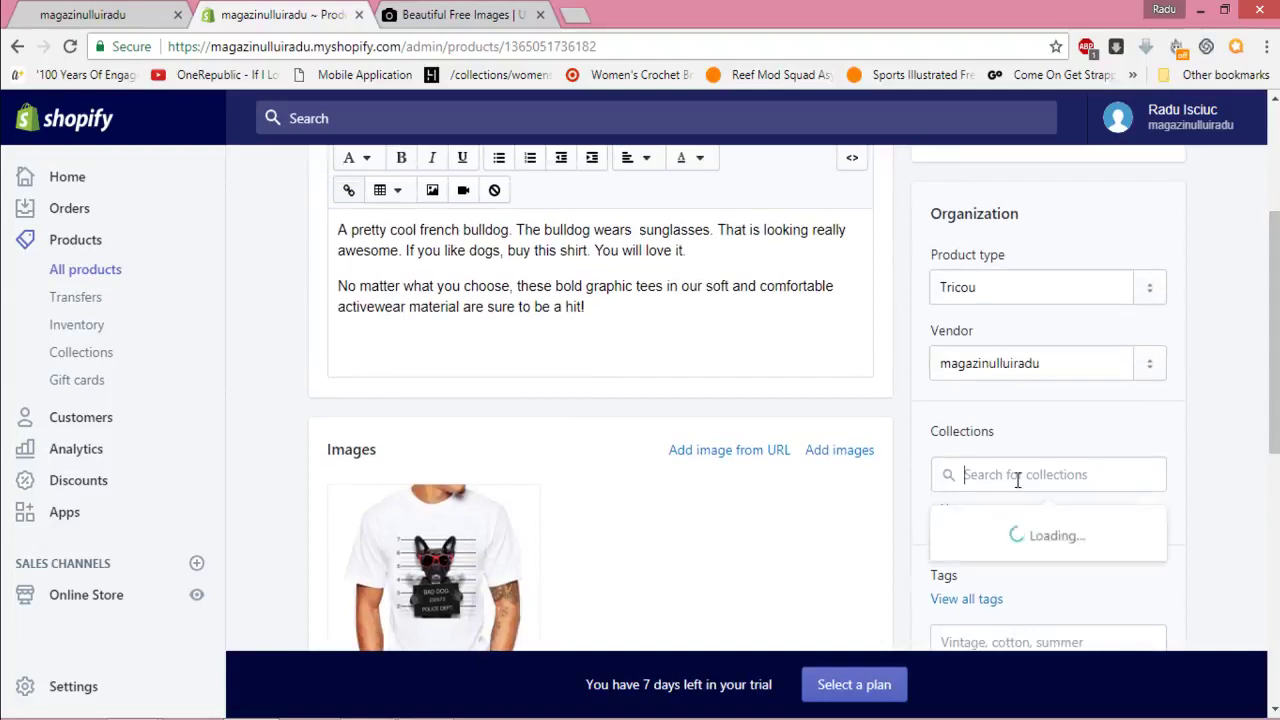
pyautogui.click(1034, 566)
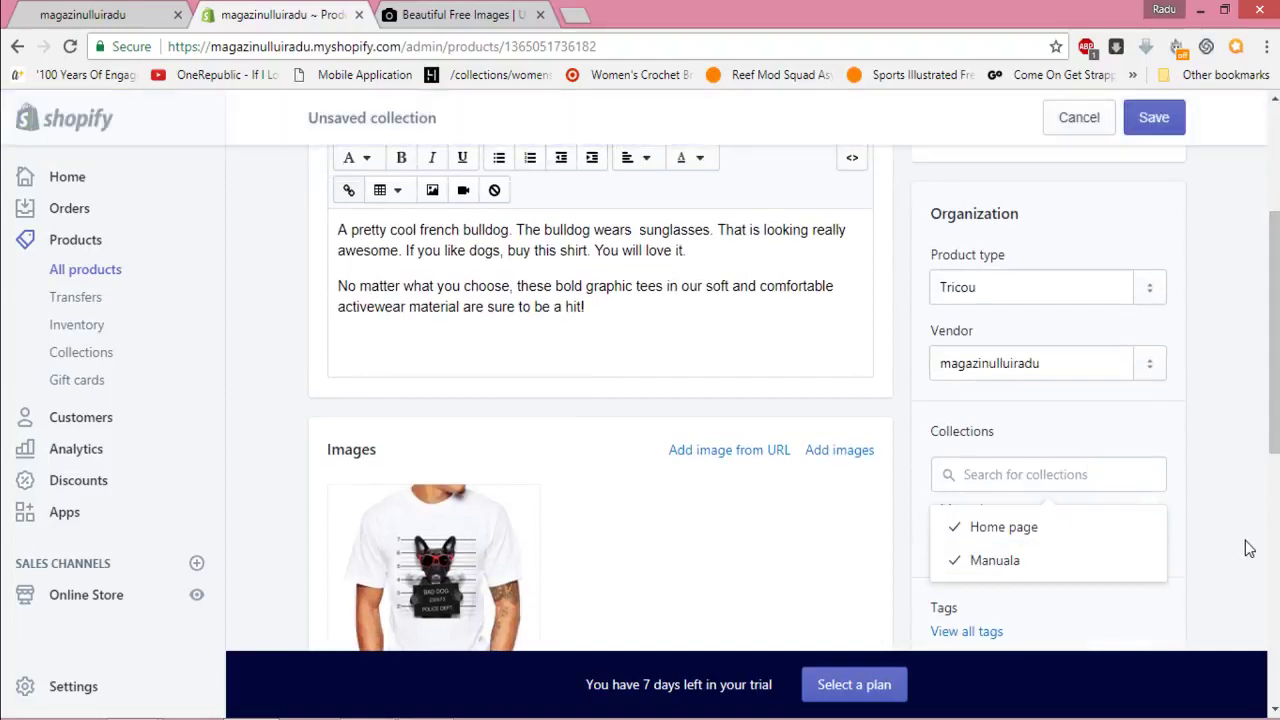
pyautogui.click(1248, 548)
pyautogui.scroll(3, 1270, 330)
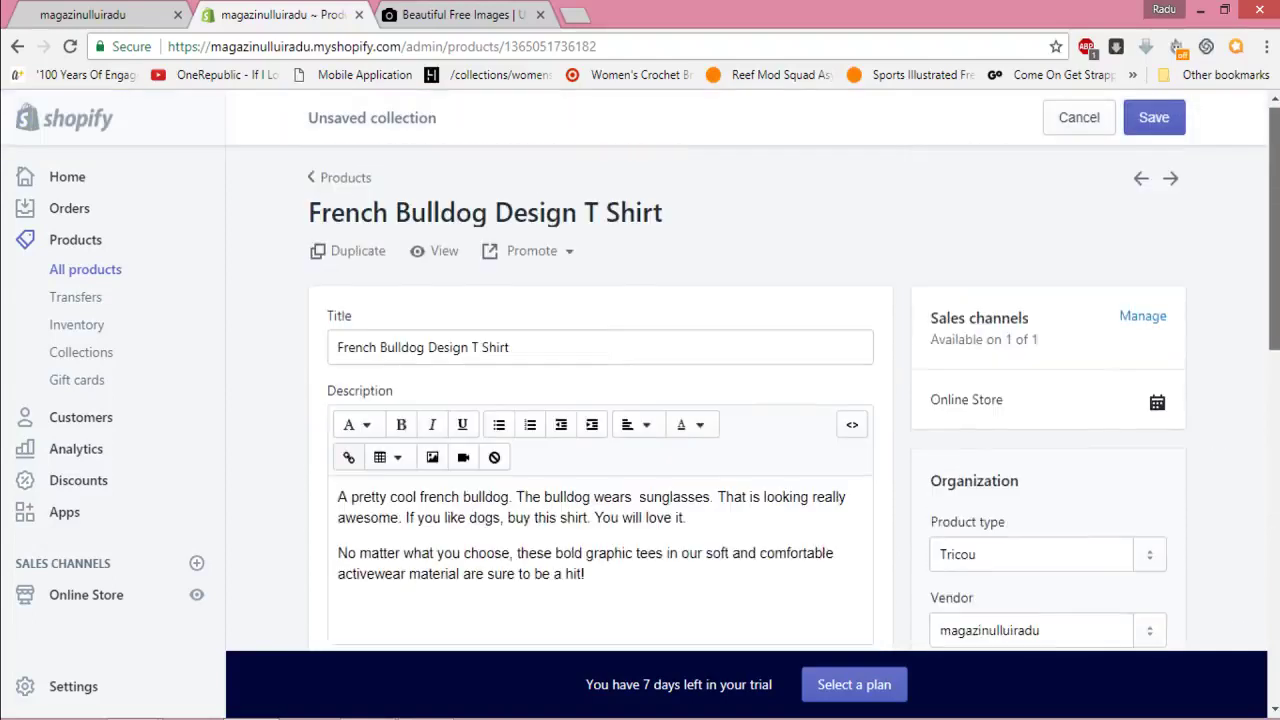
pyautogui.click(1150, 121)
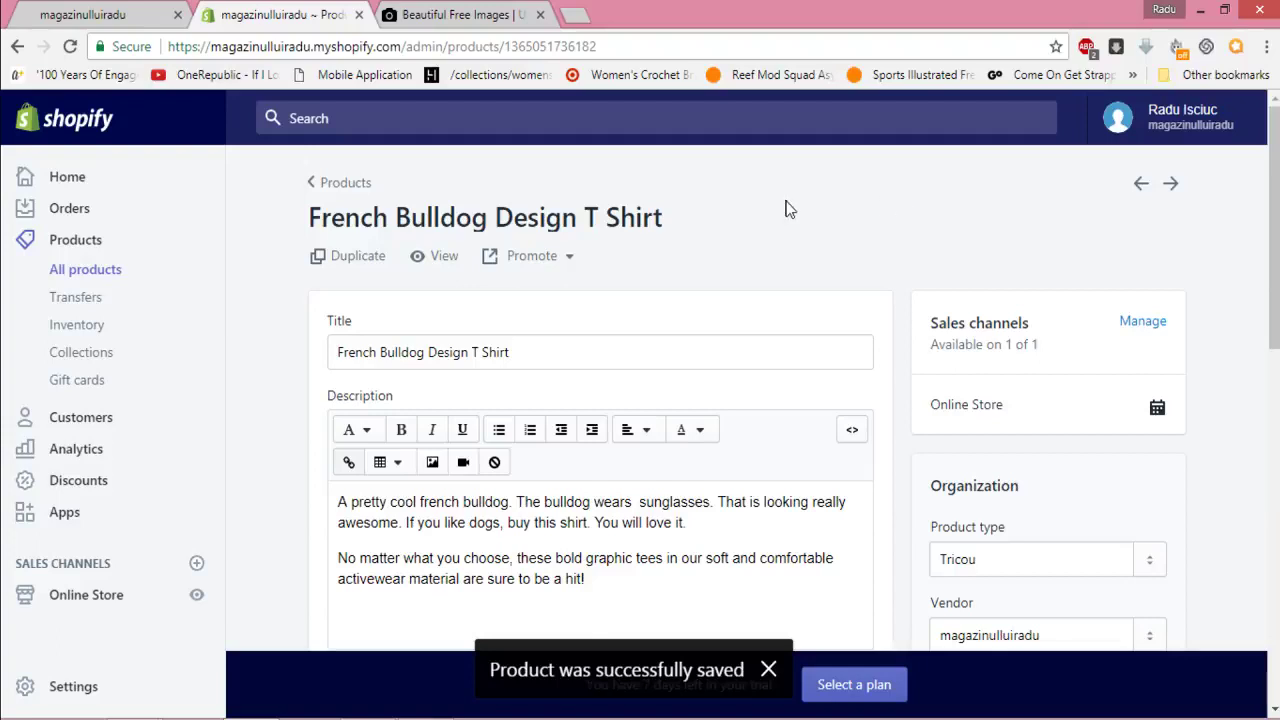
# Open the Manuala collection and check which products it contains
pyautogui.click(131, 267)
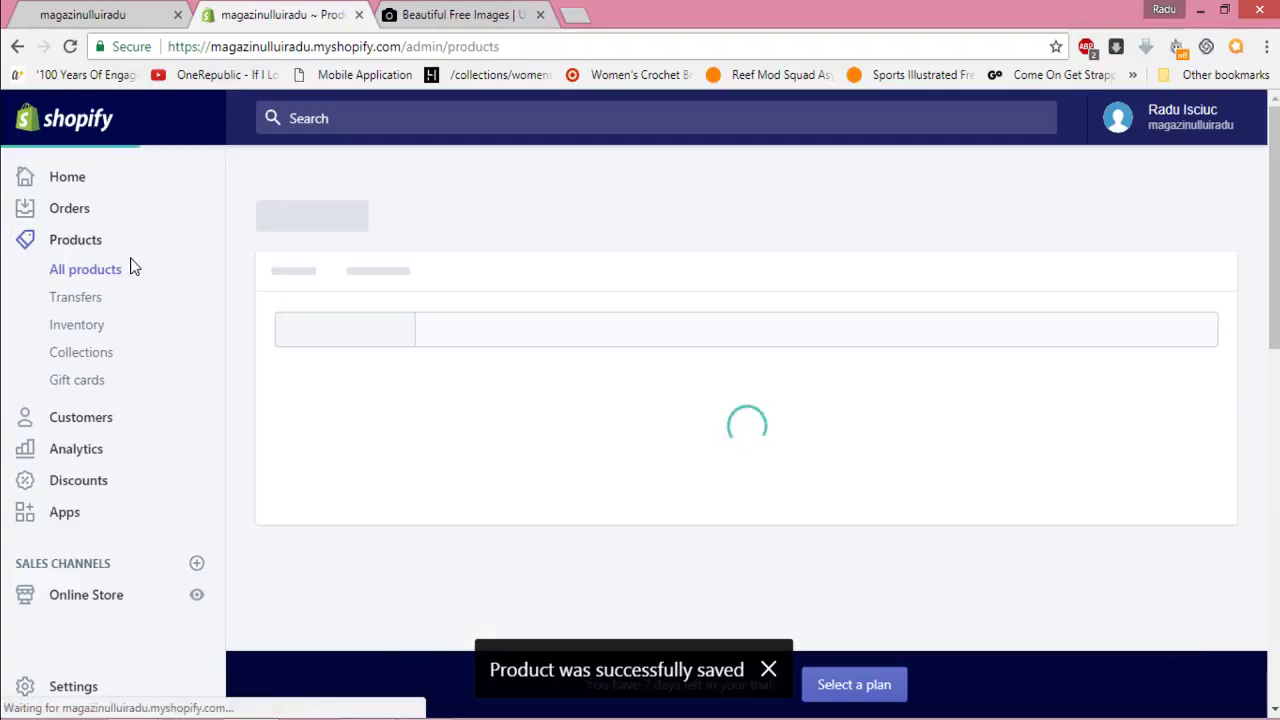
pyautogui.click(100, 358)
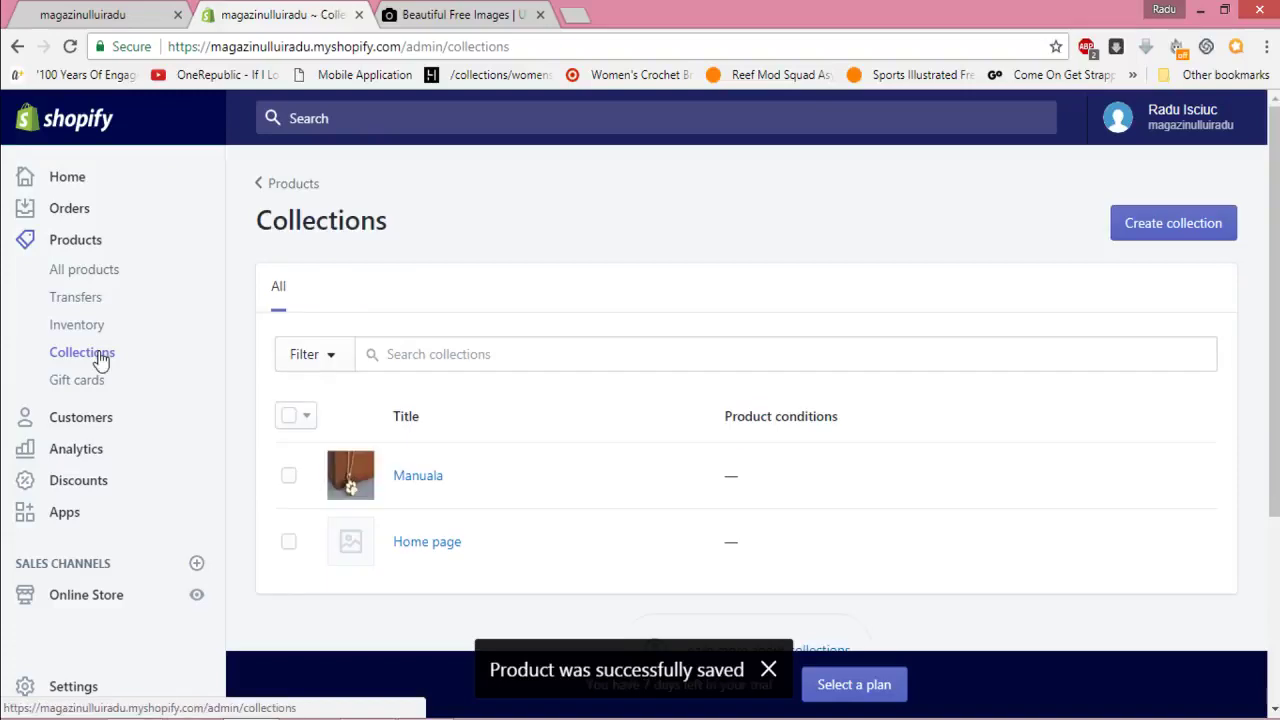
pyautogui.click(421, 475)
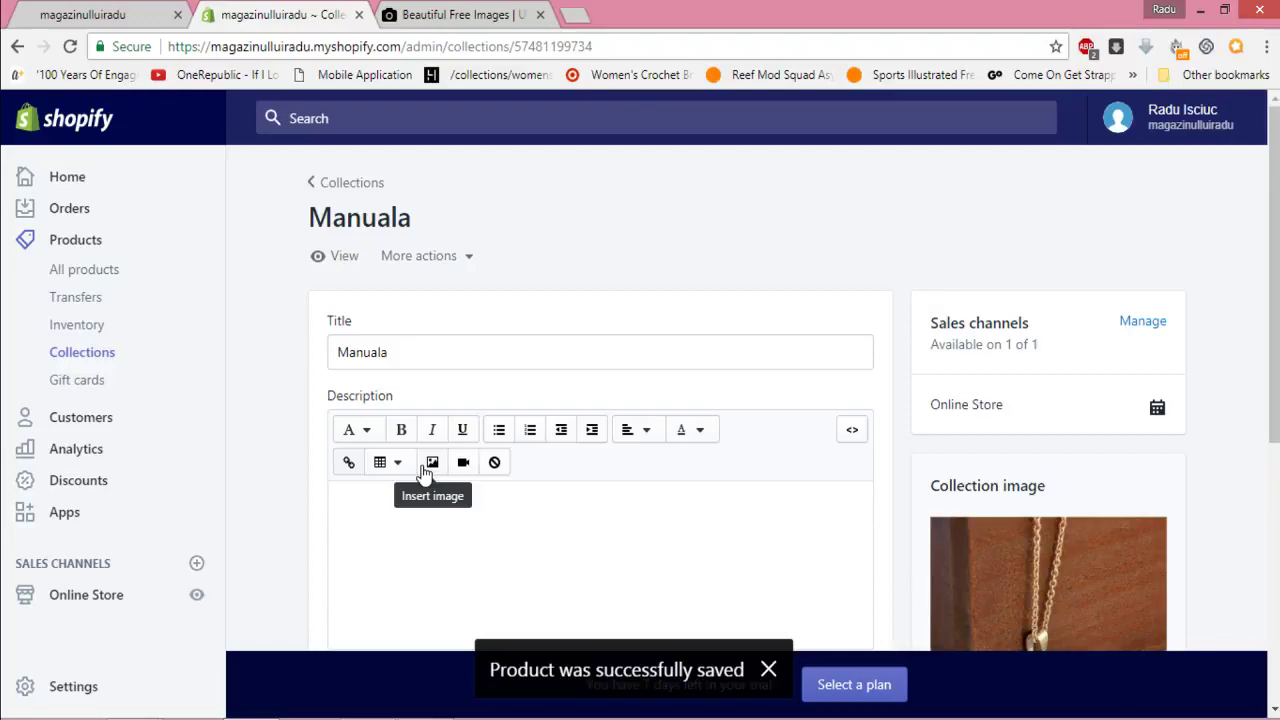
pyautogui.scroll(-2, 746, 400)
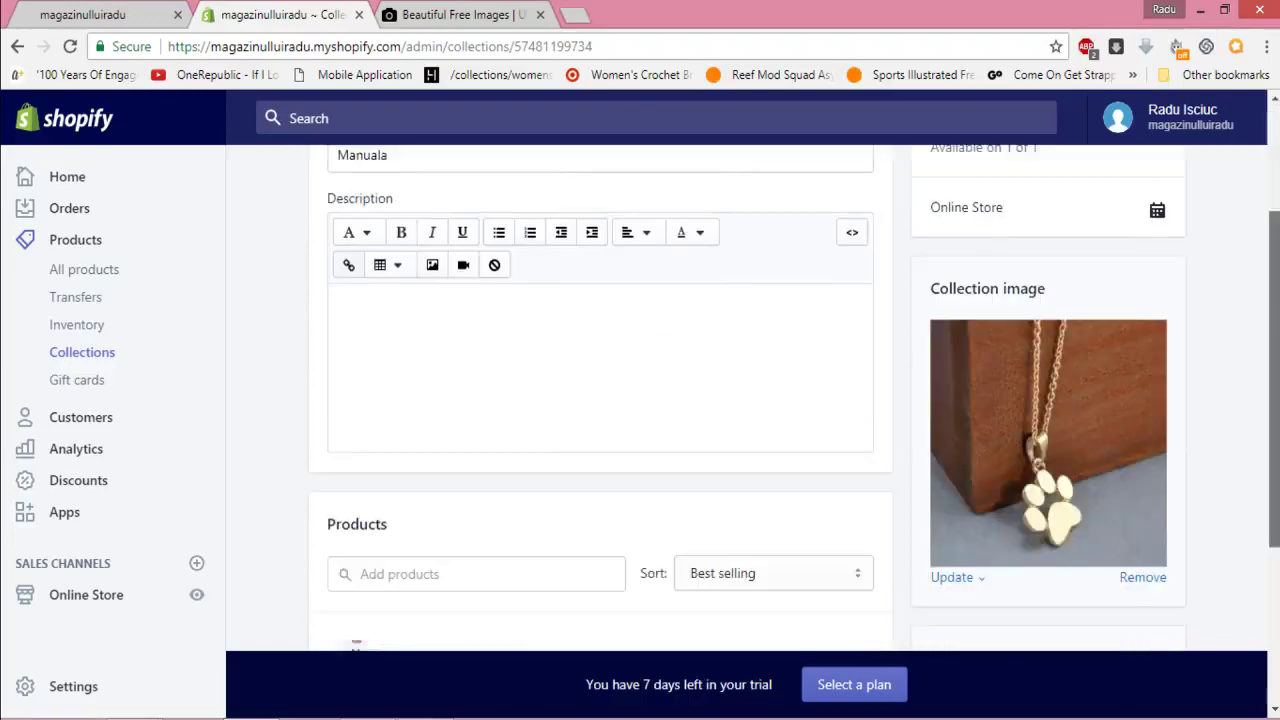
pyautogui.scroll(-3, 746, 400)
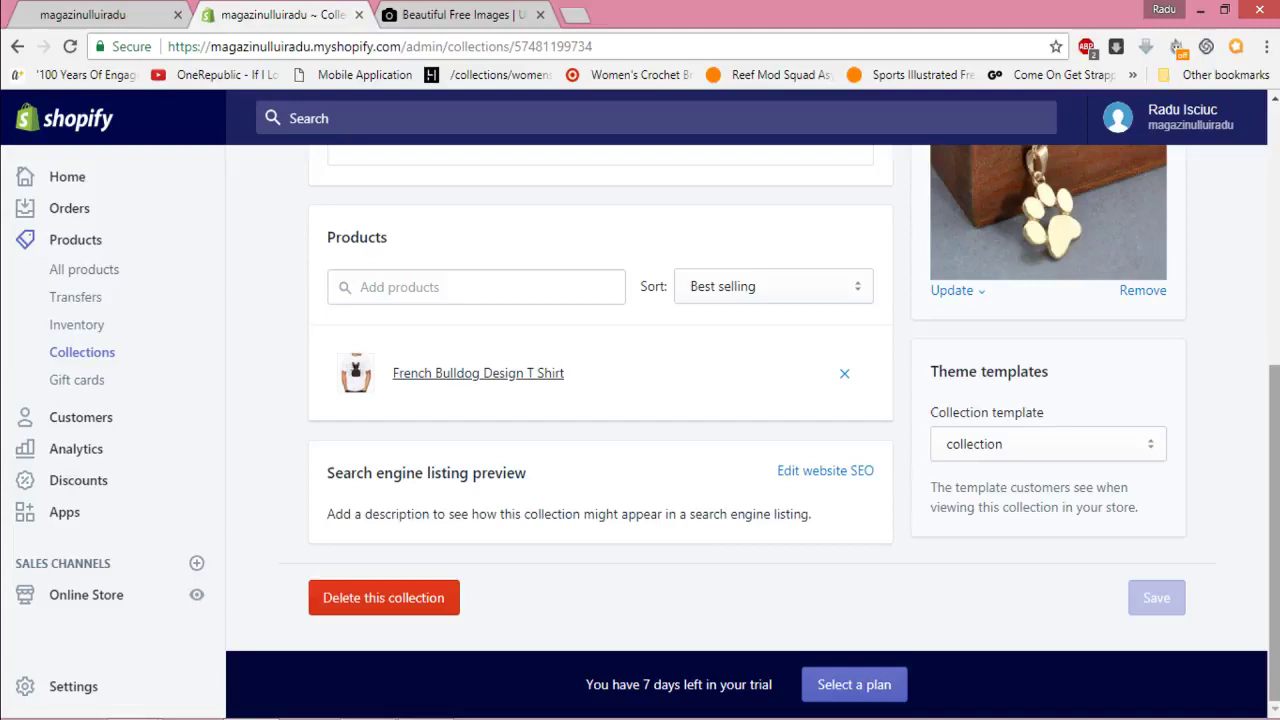
pyautogui.scroll(5, 710, 518)
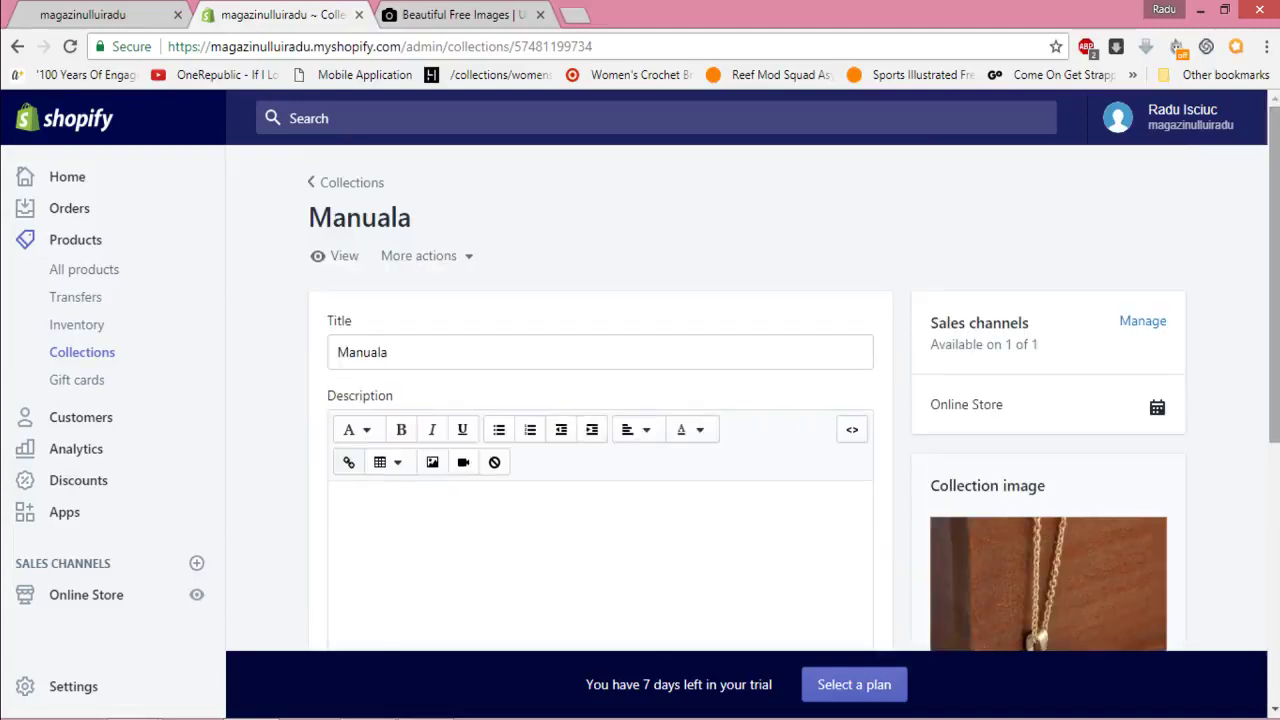
# Start another new collection and title it Automata
pyautogui.click(108, 366)
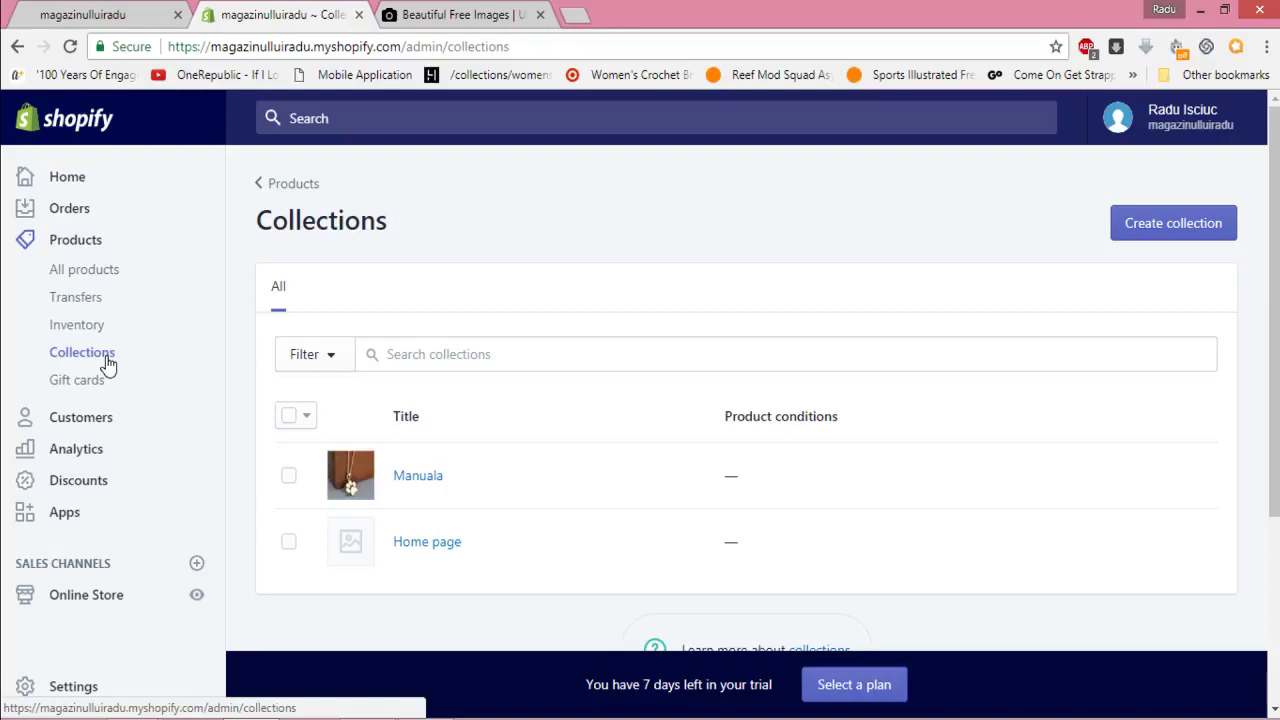
pyautogui.click(1157, 223)
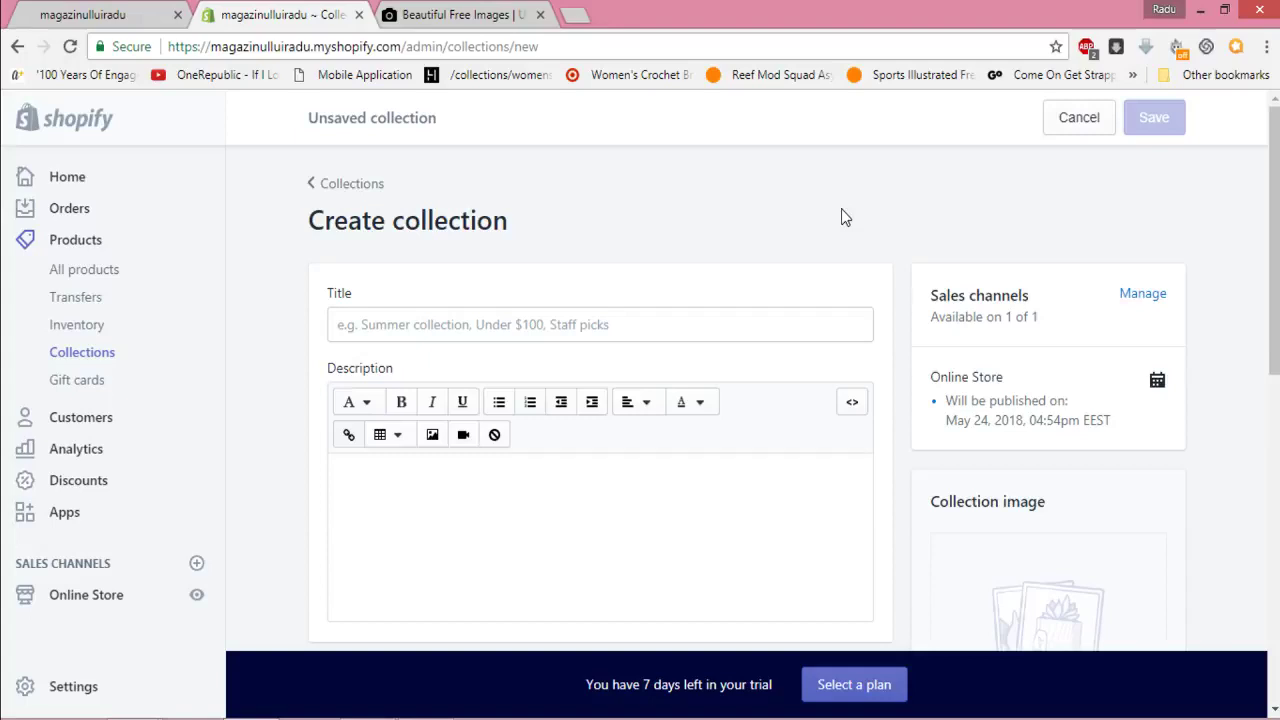
pyautogui.click(590, 321)
pyautogui.write('Automata')
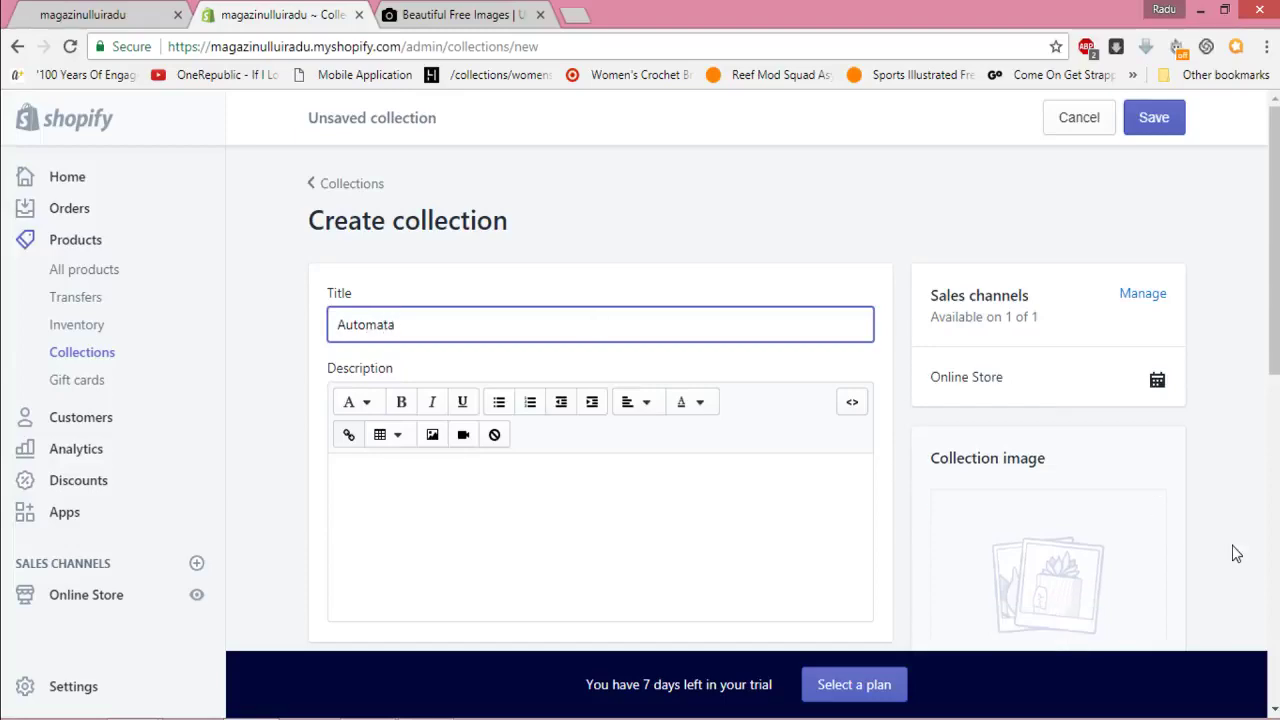
# Upload the bulldog necklace picture HTB1jKeSLXXXXXX0XFXXq6xXFXXXx from Downloads as the Automata collection's image
pyautogui.scroll(-4, 1232, 545)
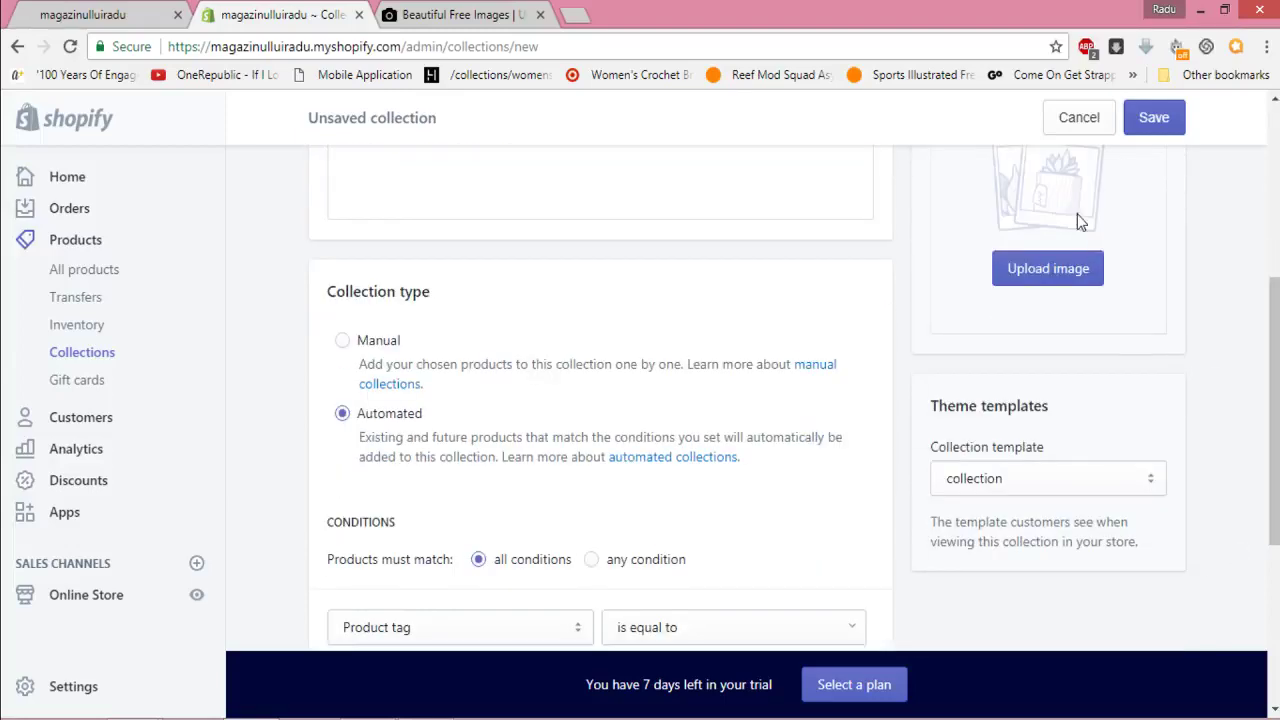
pyautogui.click(1040, 268)
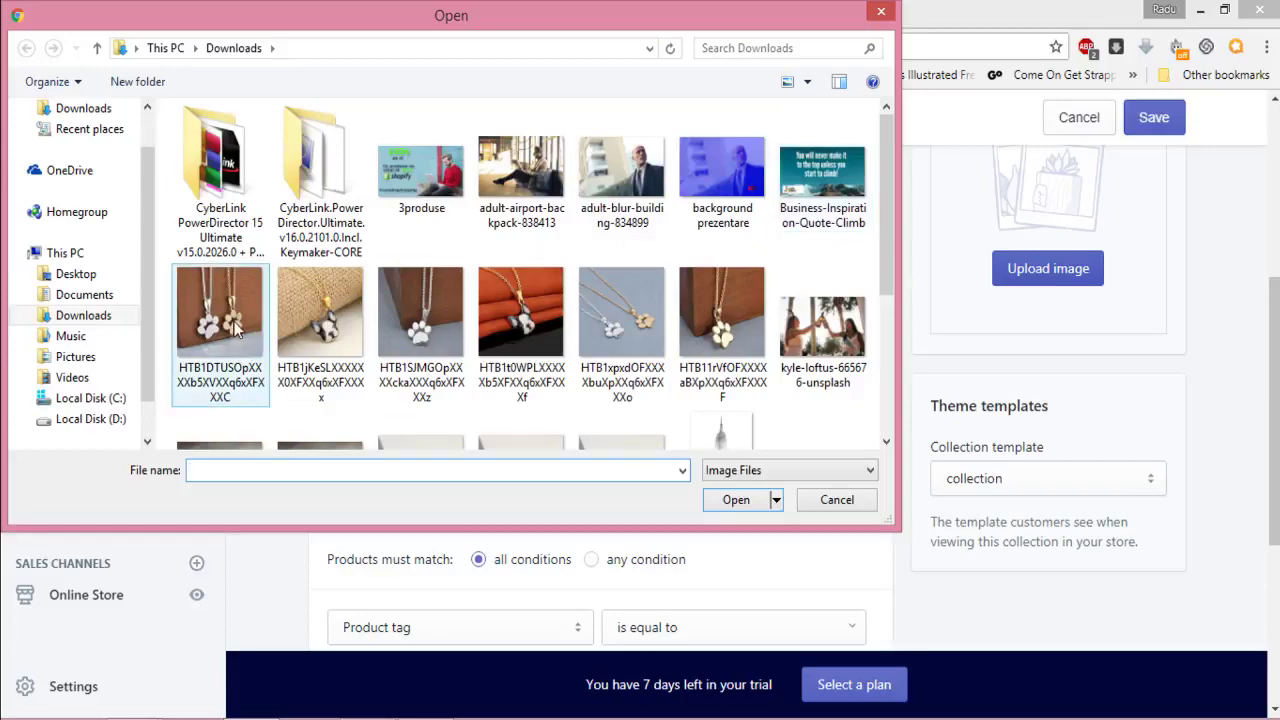
pyautogui.click(345, 314)
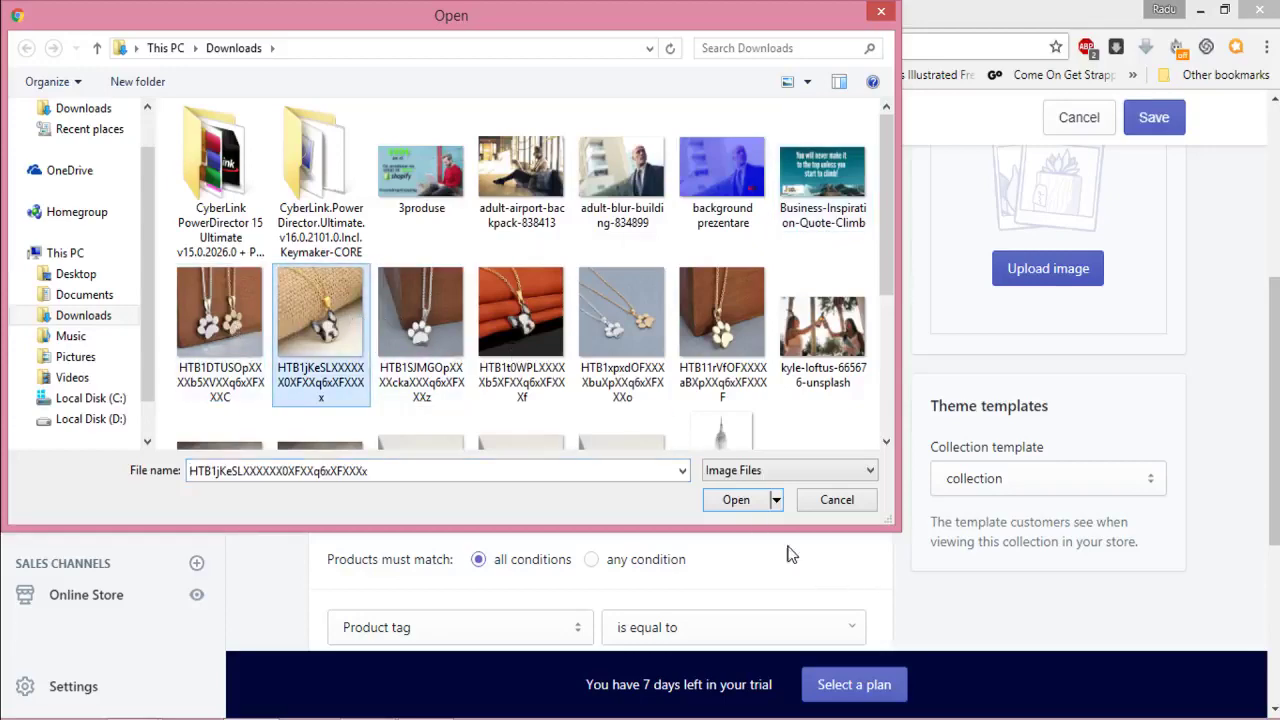
pyautogui.click(742, 505)
pyautogui.scroll(5, 1204, 494)
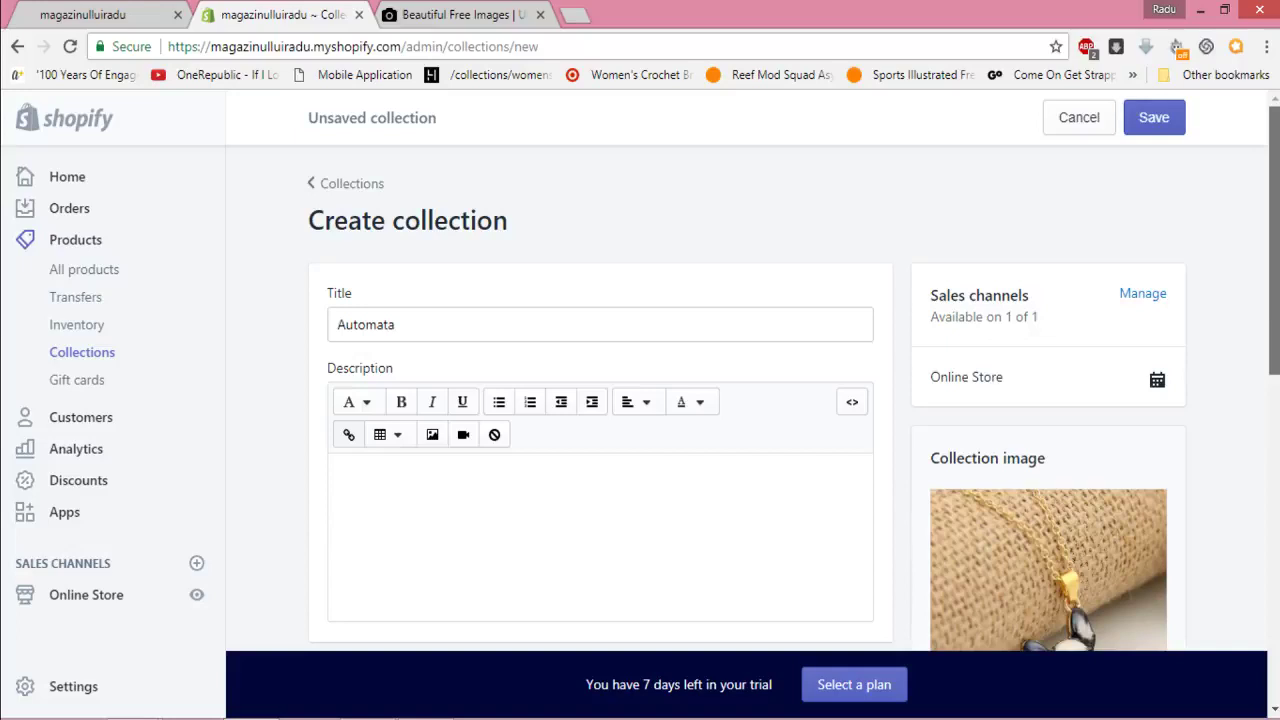
# Open the French Bulldog Design T Shirt product in a duplicate tab and check its product type and tags
pyautogui.scroll(-5, 600, 400)
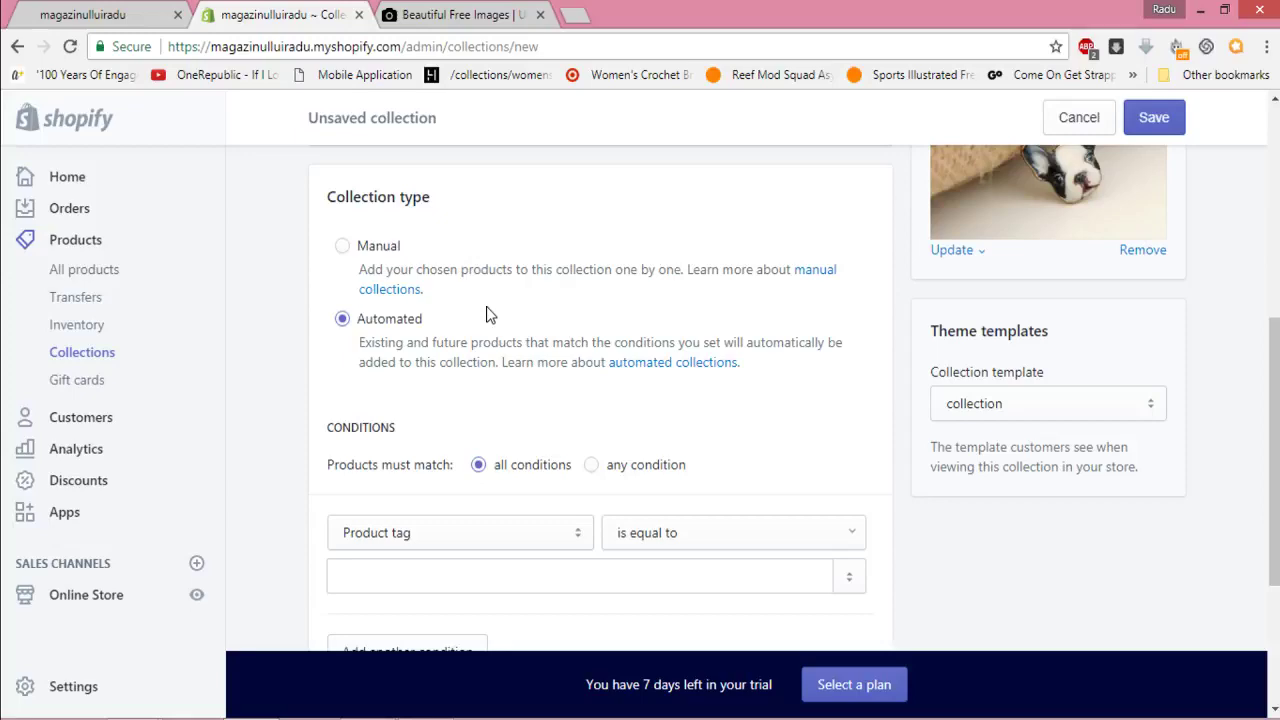
pyautogui.scroll(-1, 486, 315)
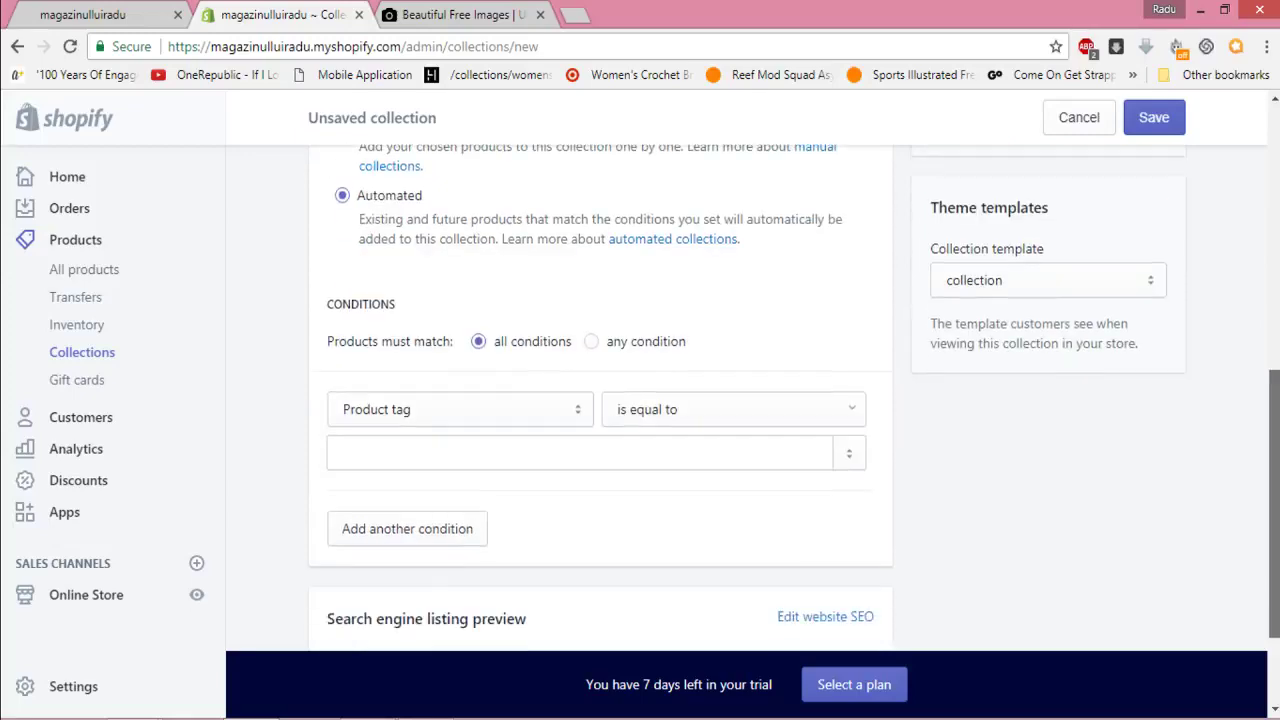
pyautogui.click(70, 10)
pyautogui.click(176, 108)
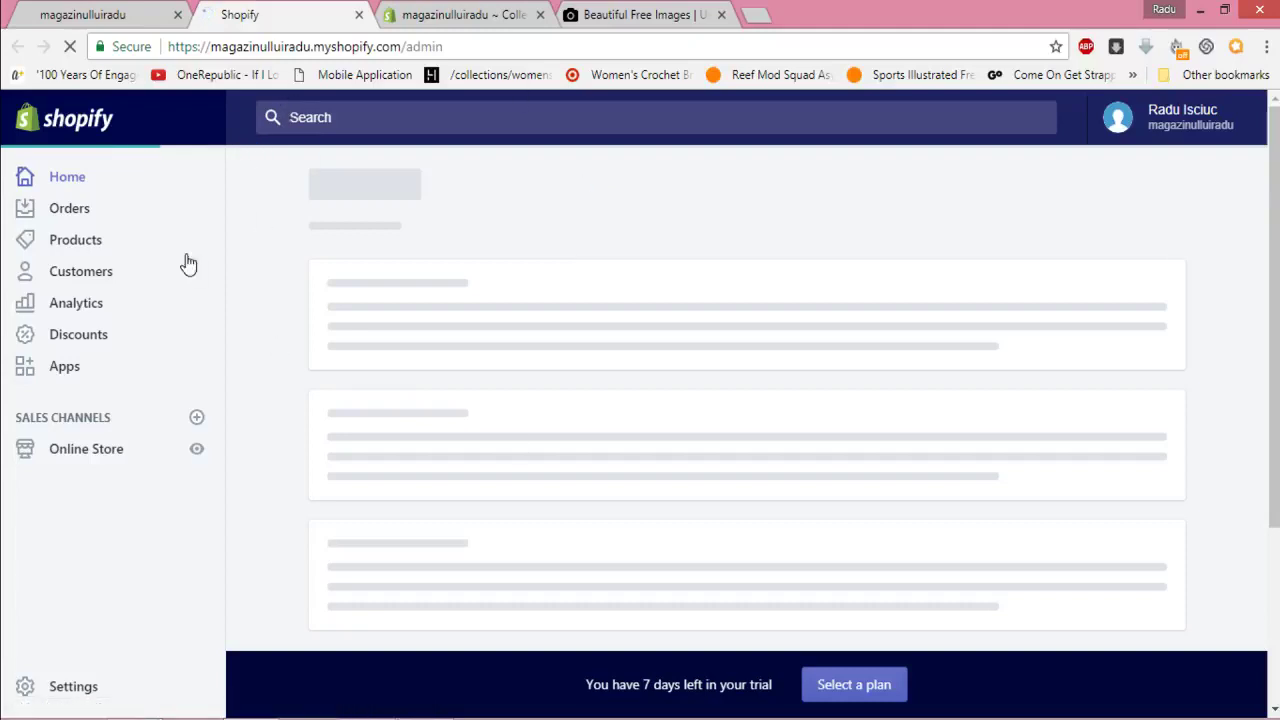
pyautogui.click(80, 241)
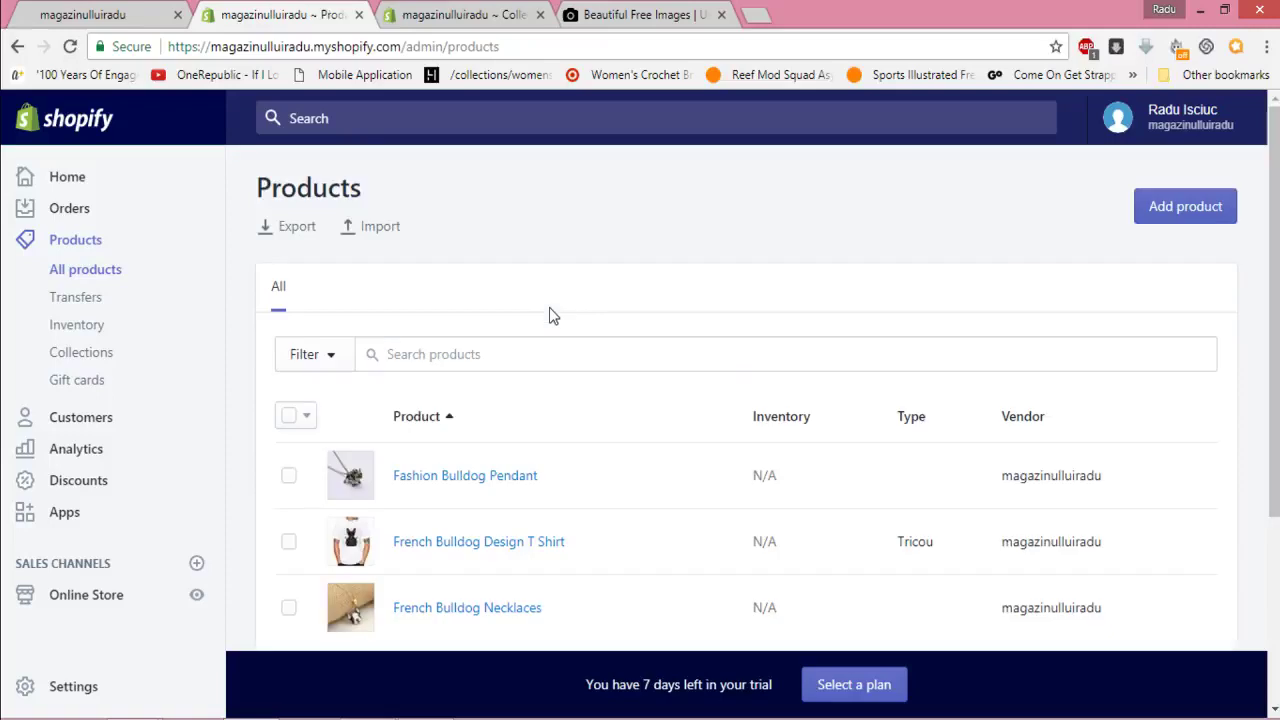
pyautogui.click(447, 548)
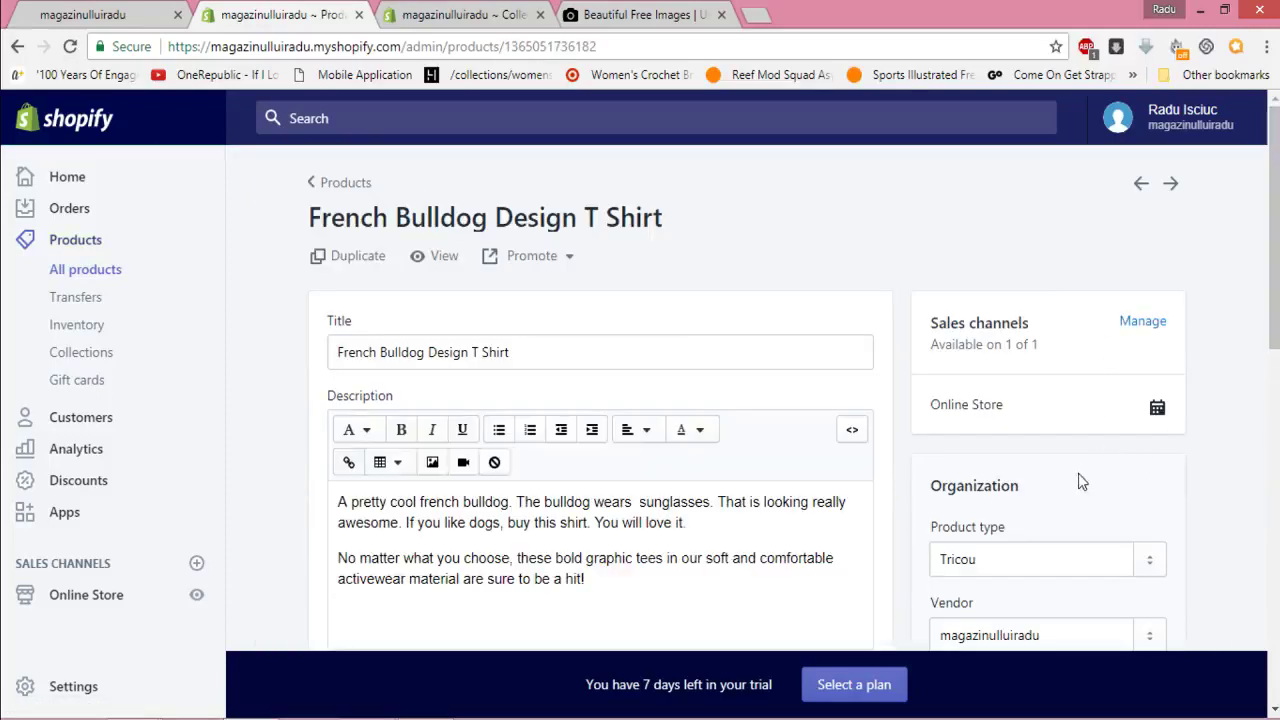
pyautogui.doubleClick(964, 530)
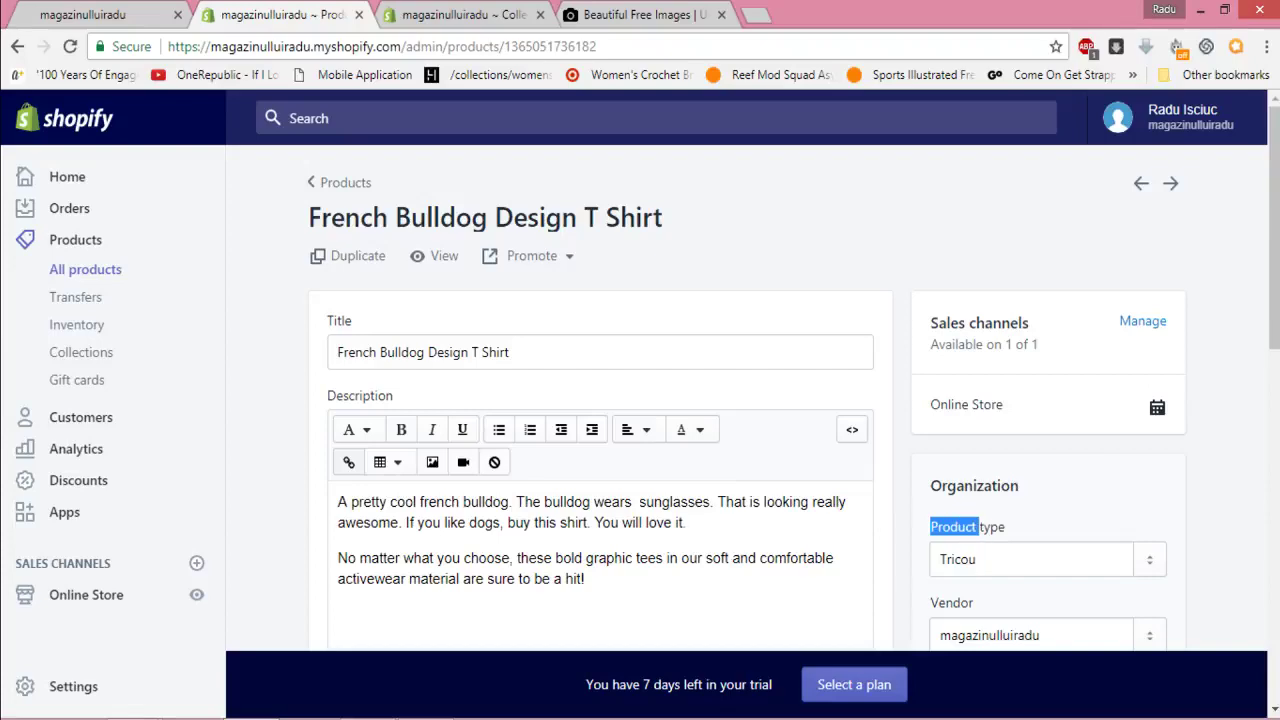
pyautogui.scroll(-5, 964, 540)
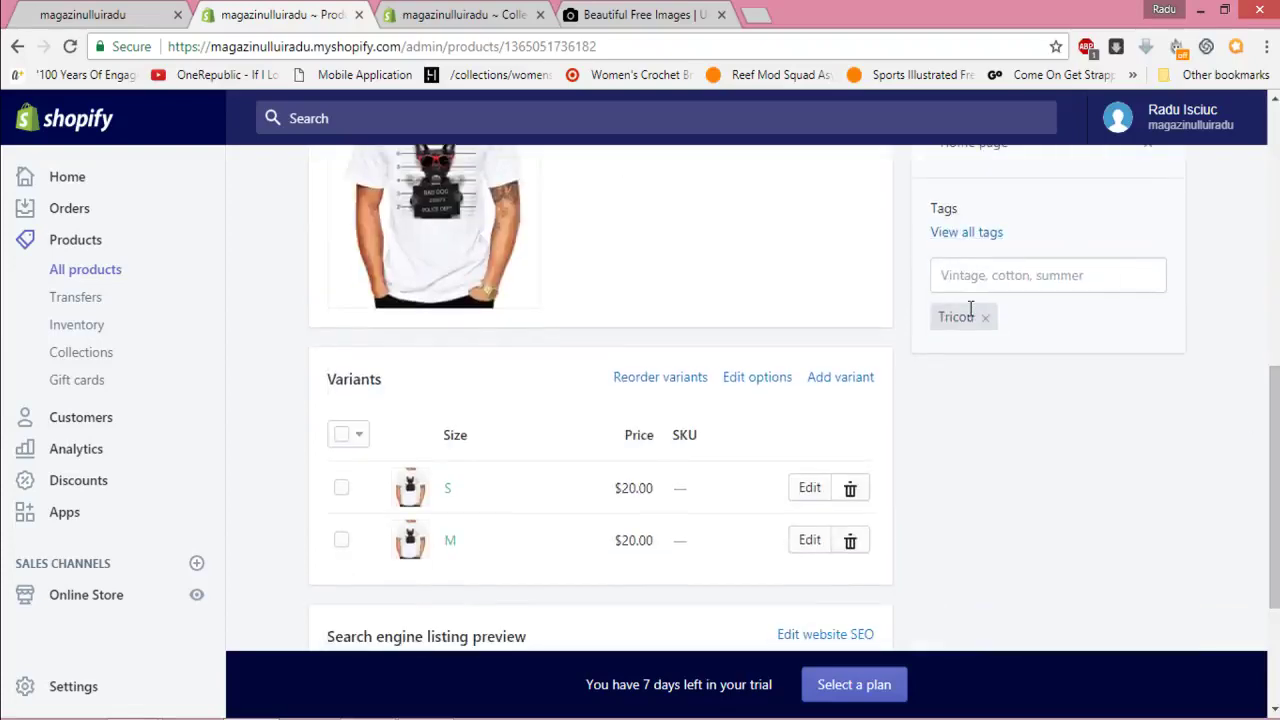
# In the unsaved Automata collection, set the condition to Product type is equal to Tricou
pyautogui.click(463, 12)
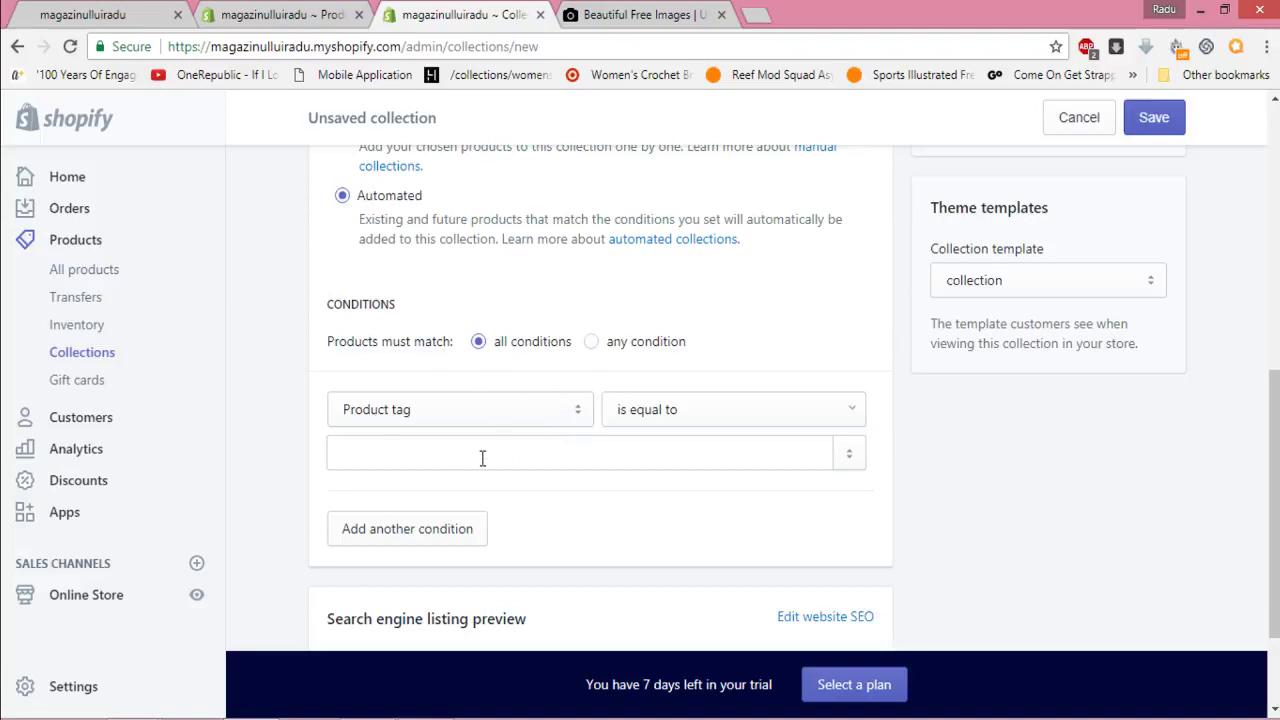
pyautogui.click(478, 418)
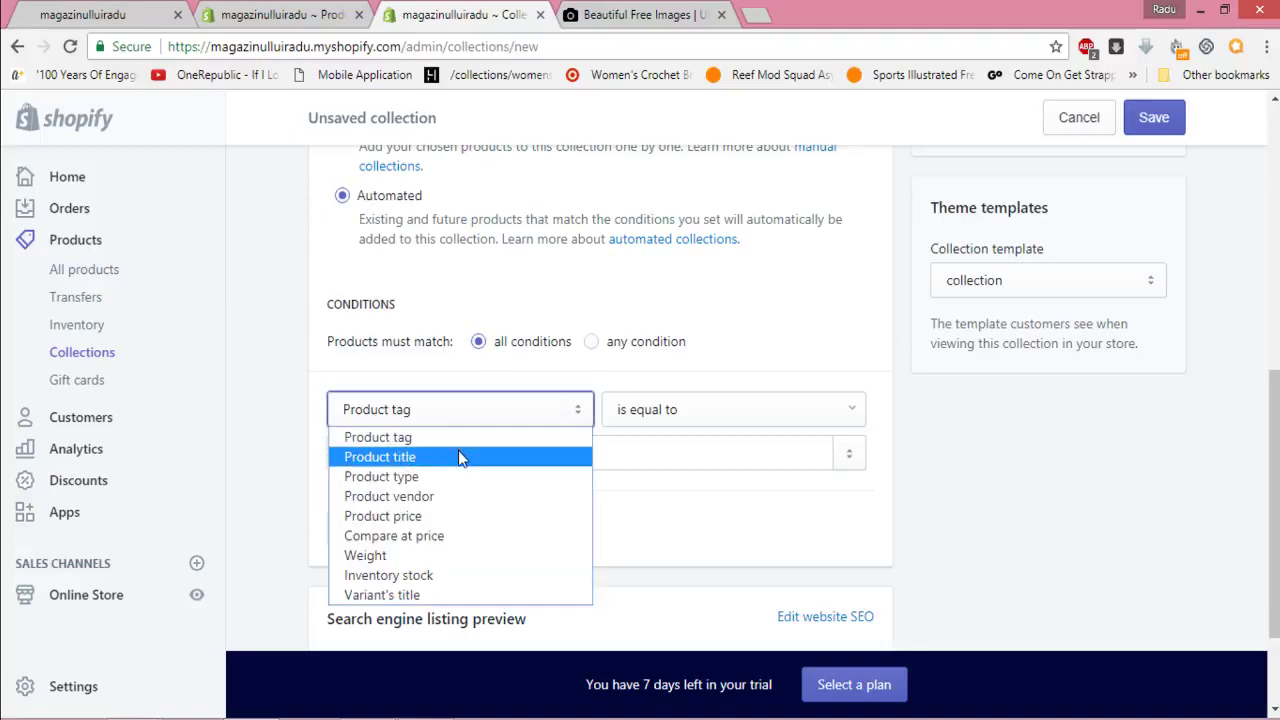
pyautogui.click(446, 474)
pyautogui.click(494, 457)
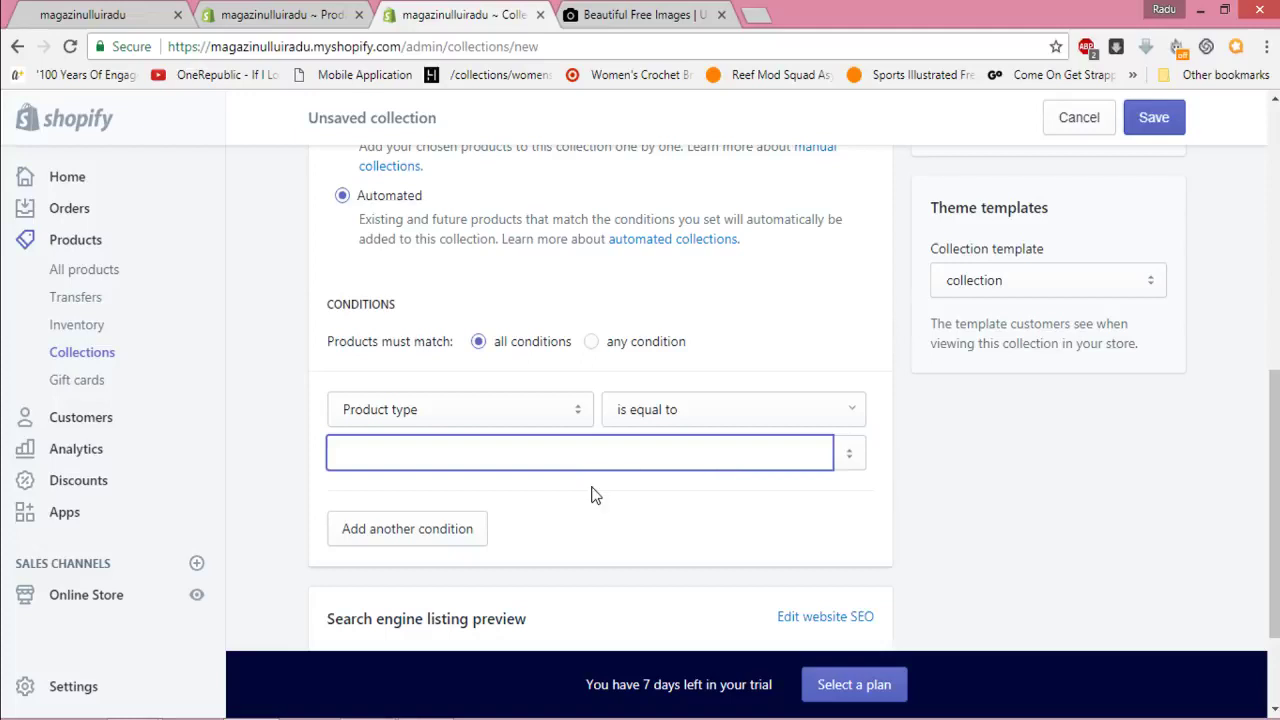
pyautogui.write('tr')
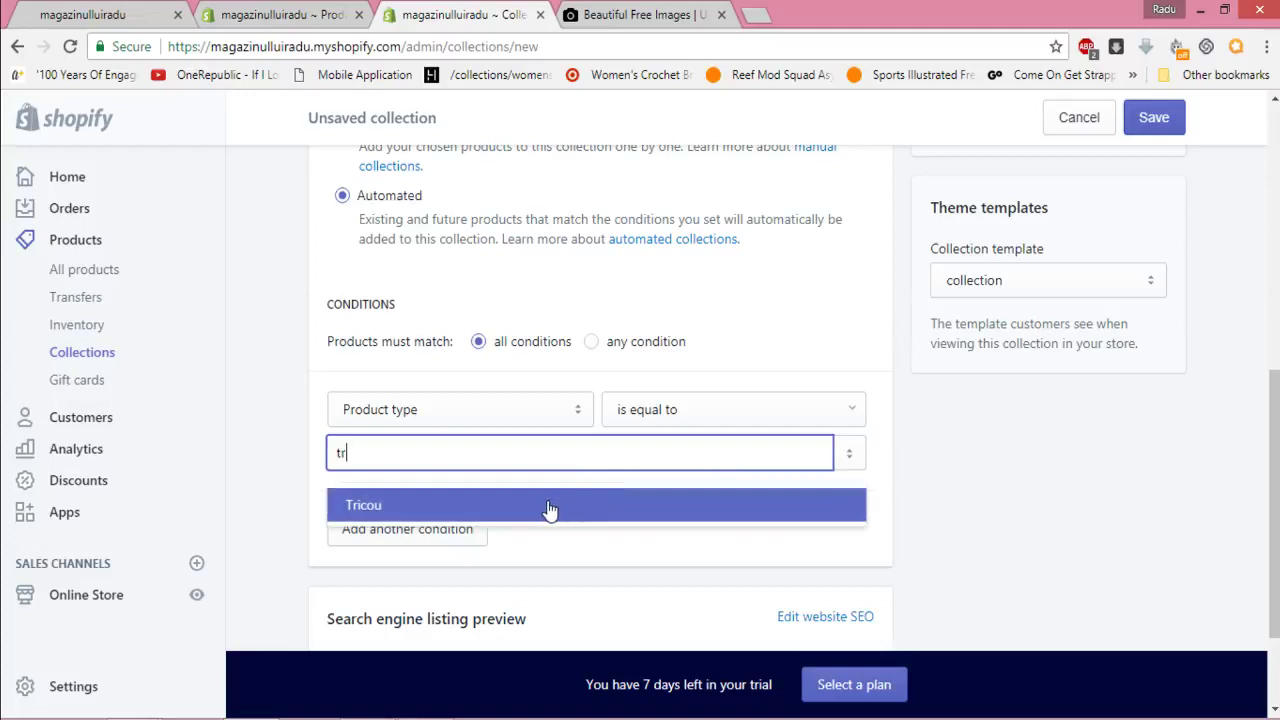
pyautogui.click(550, 505)
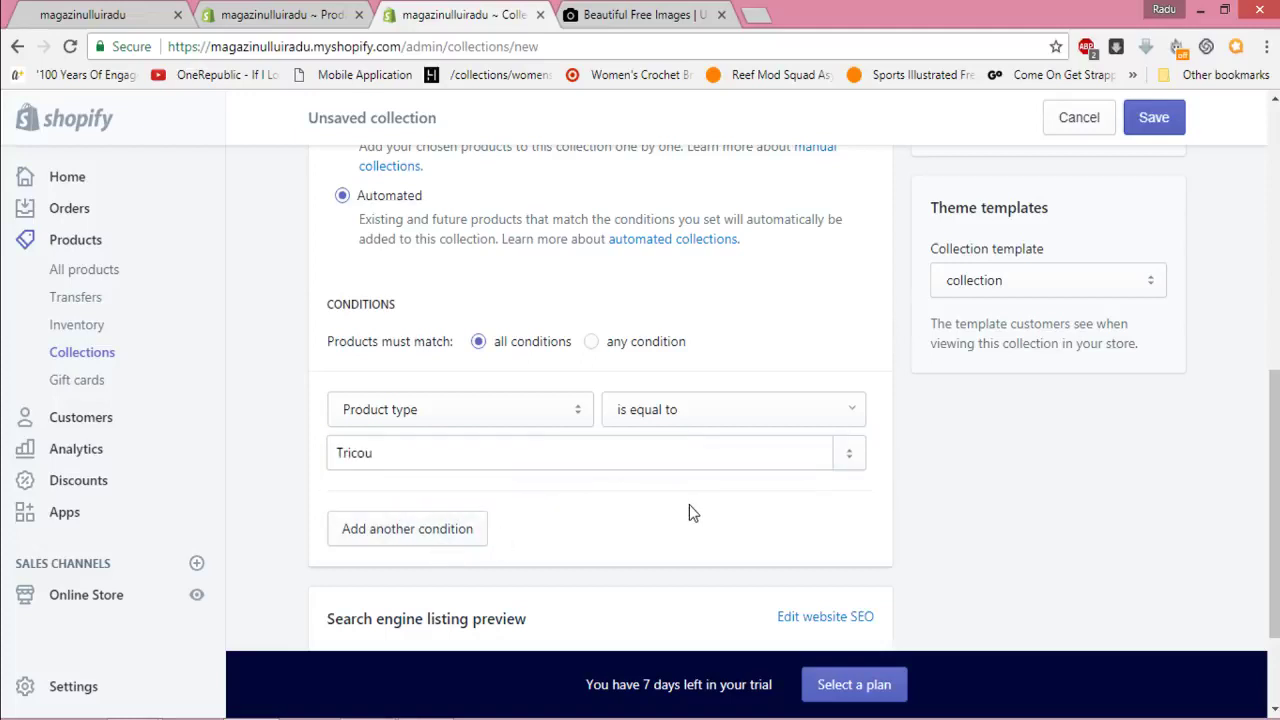
# Add a blank second condition, remove it again, and save the Automata collection
pyautogui.click(433, 535)
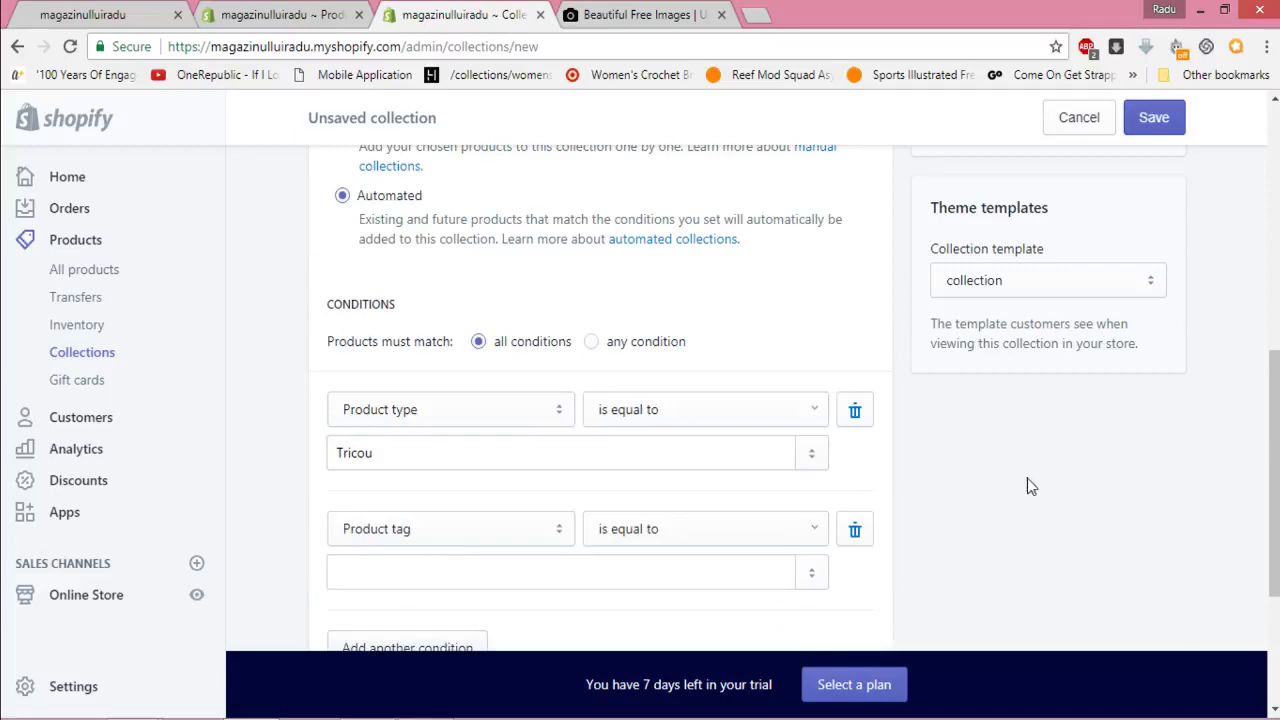
pyautogui.click(855, 530)
pyautogui.scroll(6, 1023, 503)
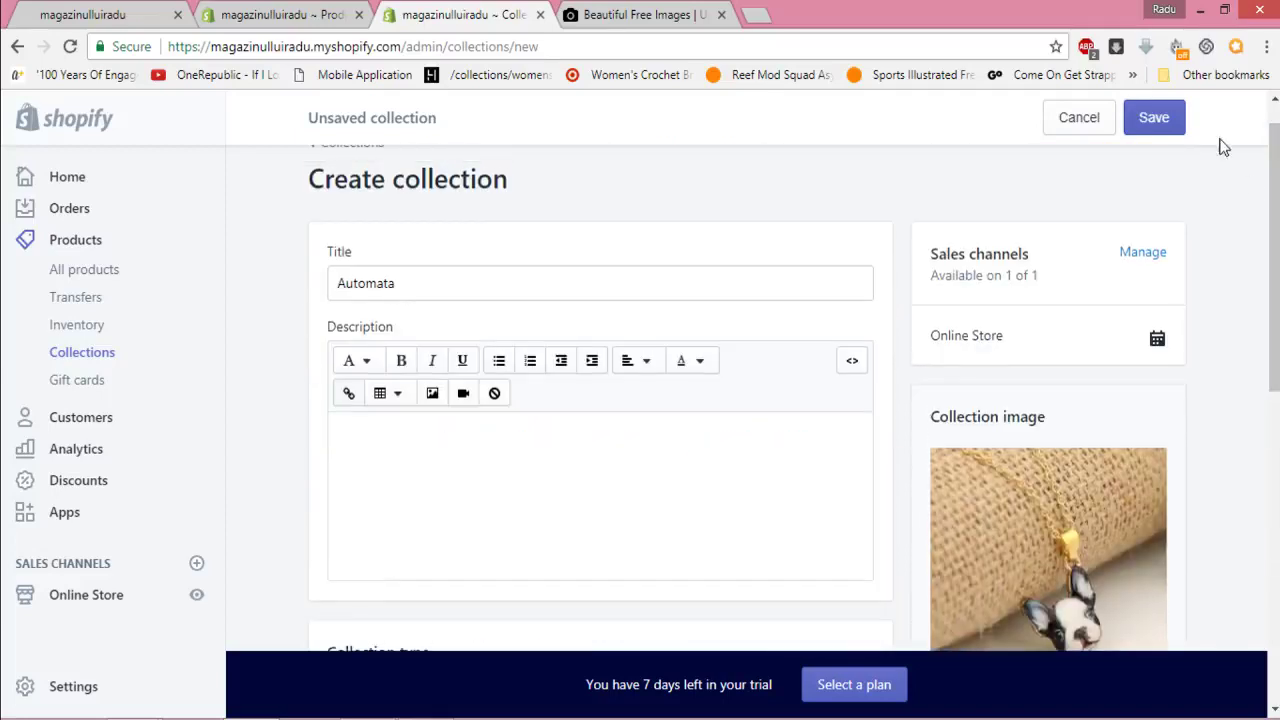
pyautogui.click(1166, 124)
# Review the saved Automata collection's condition and the products it includes
pyautogui.scroll(-10, 600, 400)
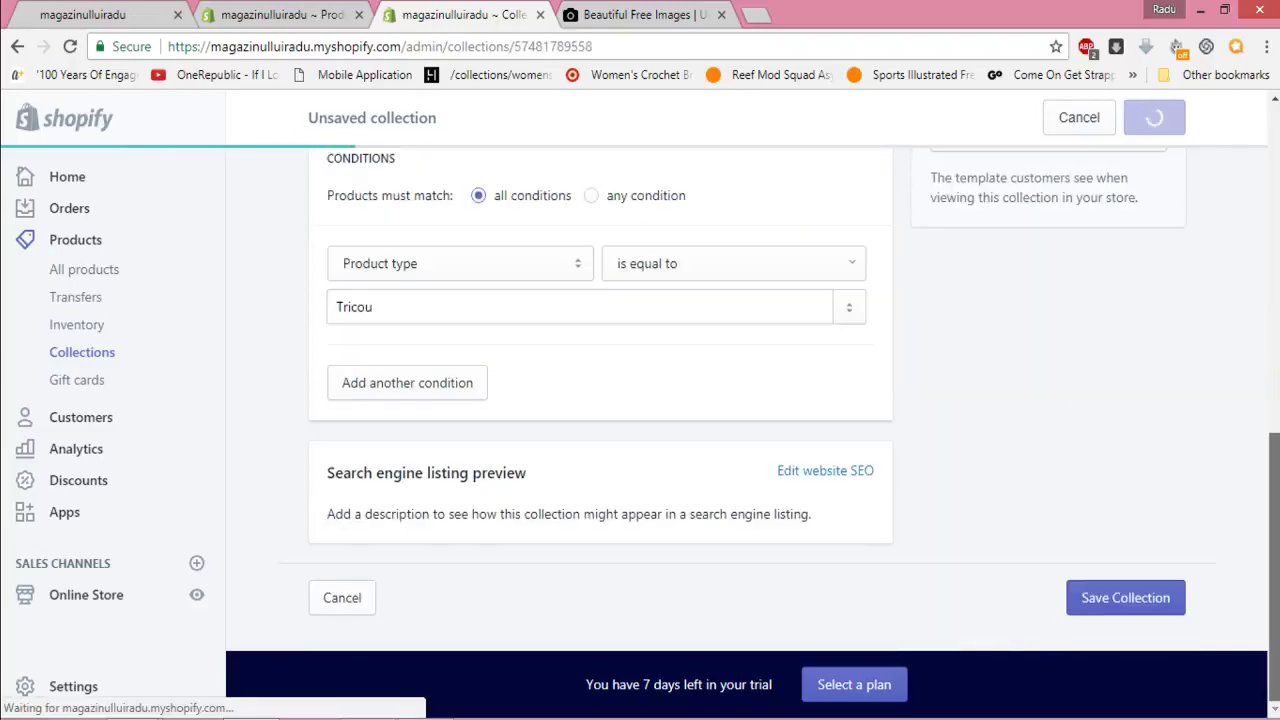
pyautogui.scroll(-8, 600, 400)
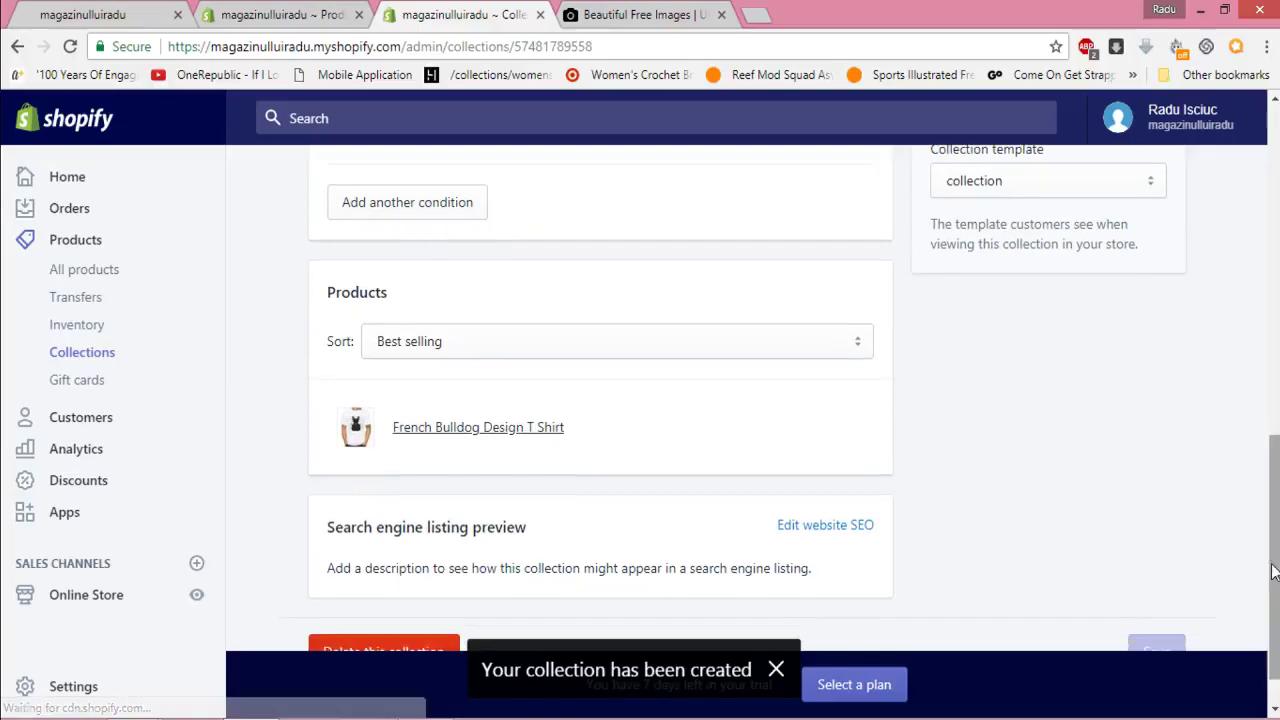
pyautogui.scroll(3, 600, 400)
pyautogui.scroll(-4, 600, 400)
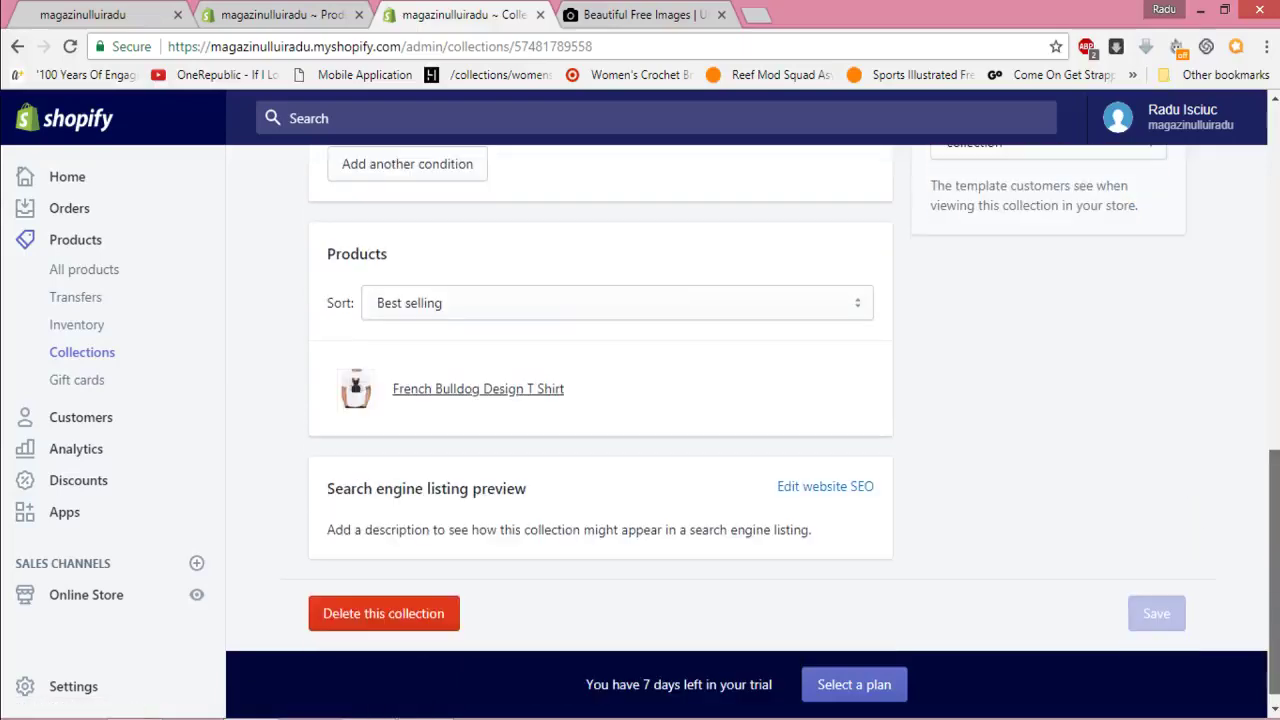
pyautogui.scroll(8, 600, 400)
pyautogui.scroll(-3, 600, 400)
pyautogui.scroll(-4, 724, 265)
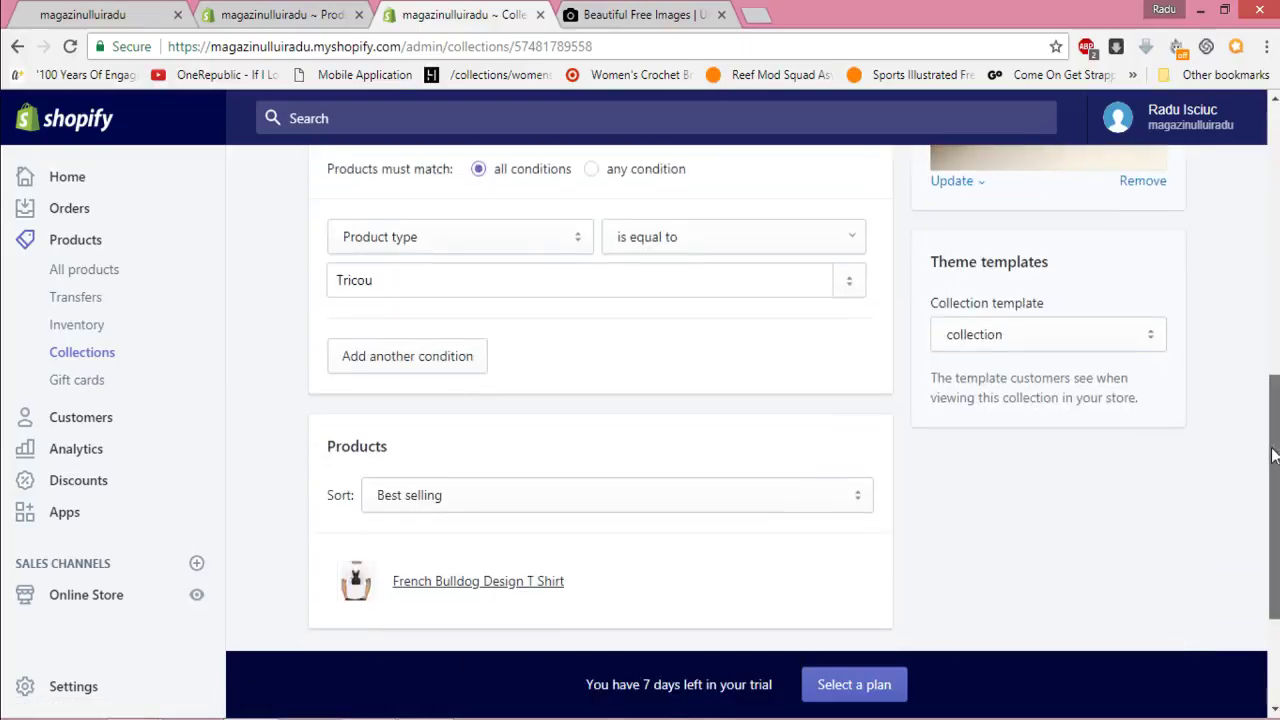
pyautogui.scroll(2, 514, 471)
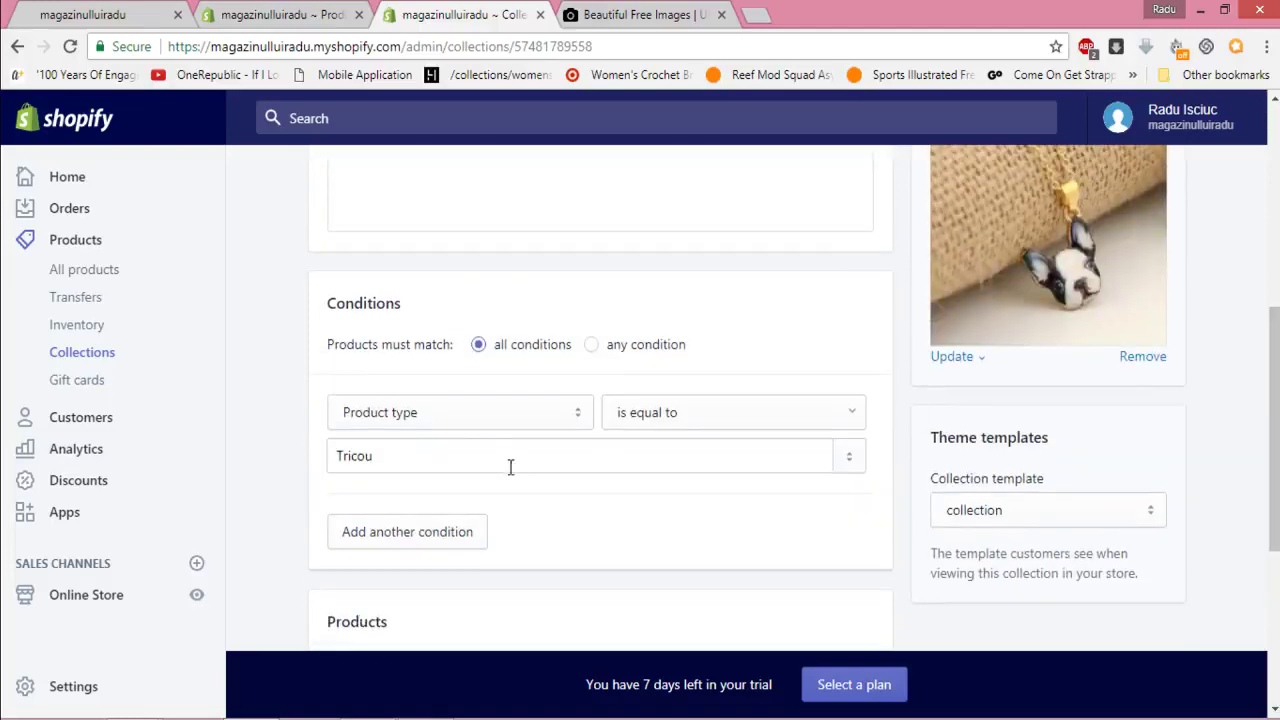
# Change the Automata collection's condition to Product title contains bulldog, checking the product list, and save
pyautogui.click(455, 427)
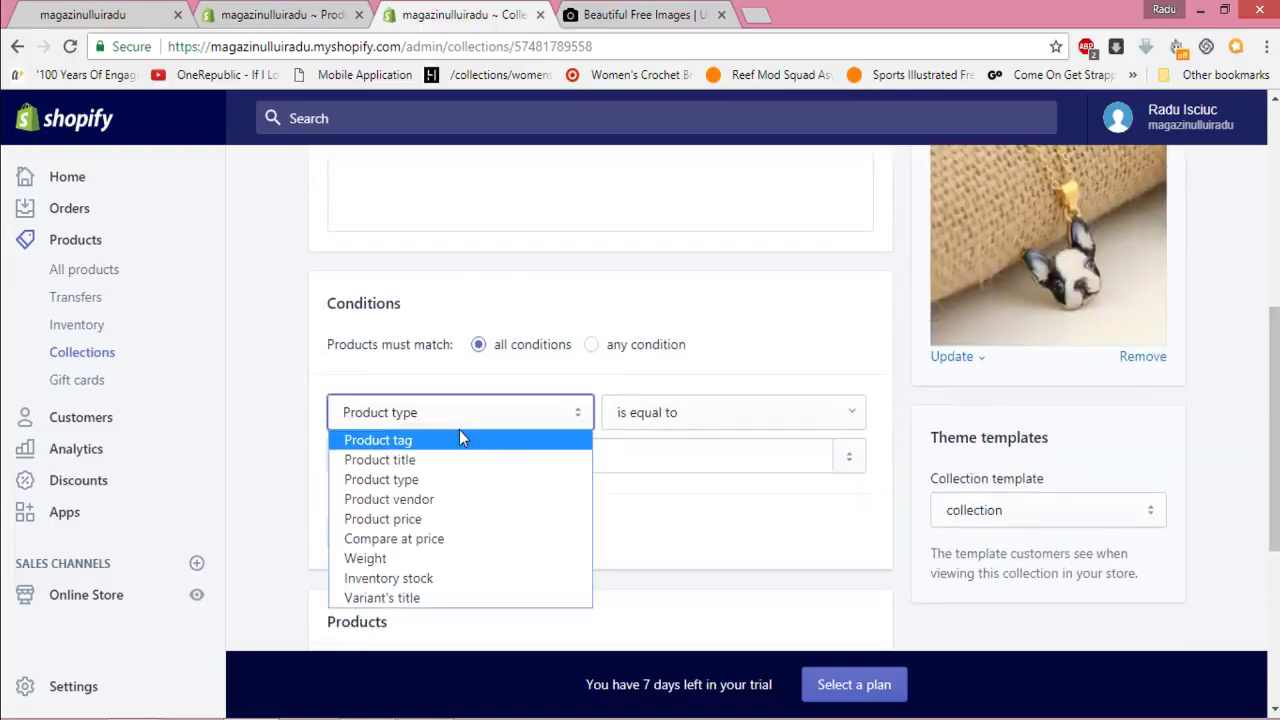
pyautogui.click(452, 460)
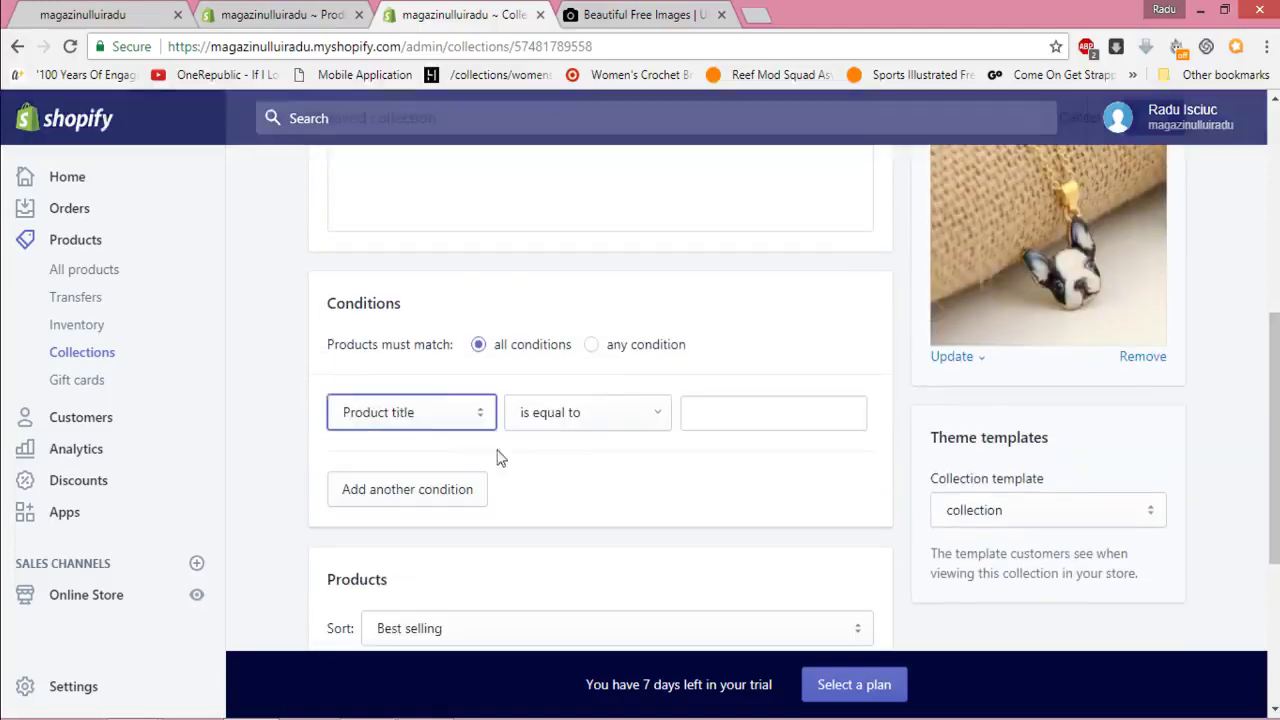
pyautogui.click(612, 425)
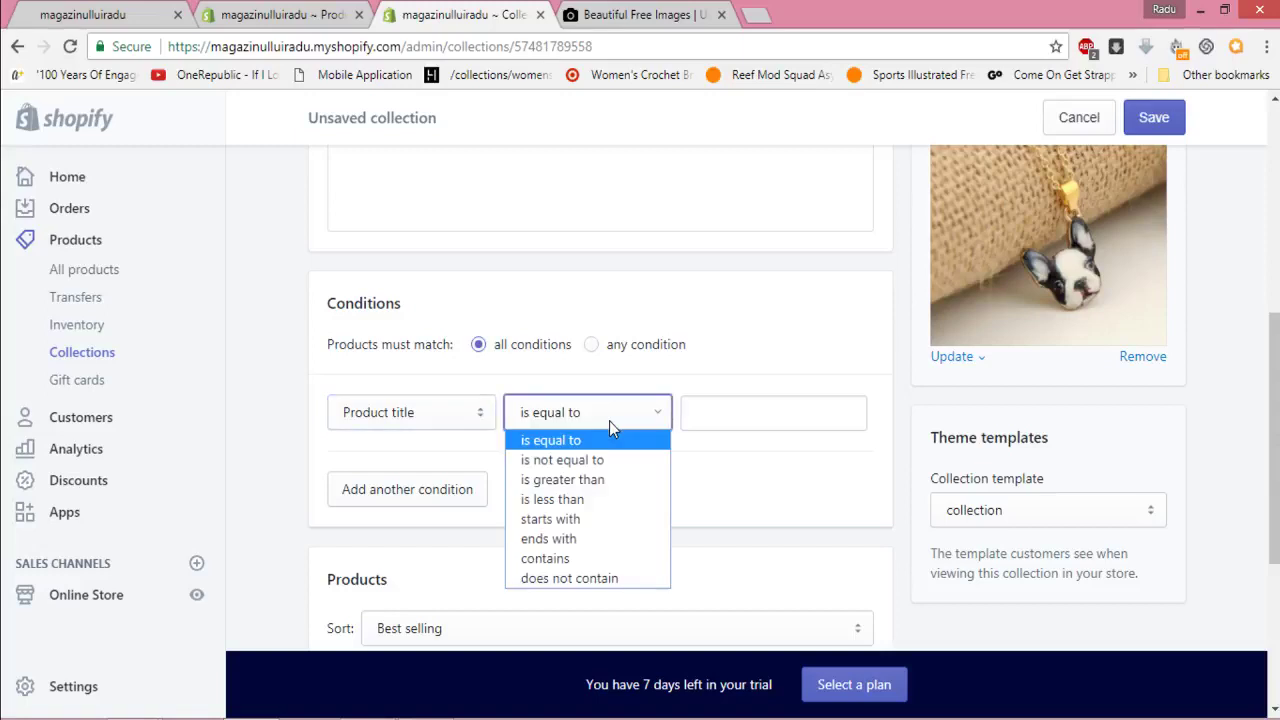
pyautogui.click(568, 557)
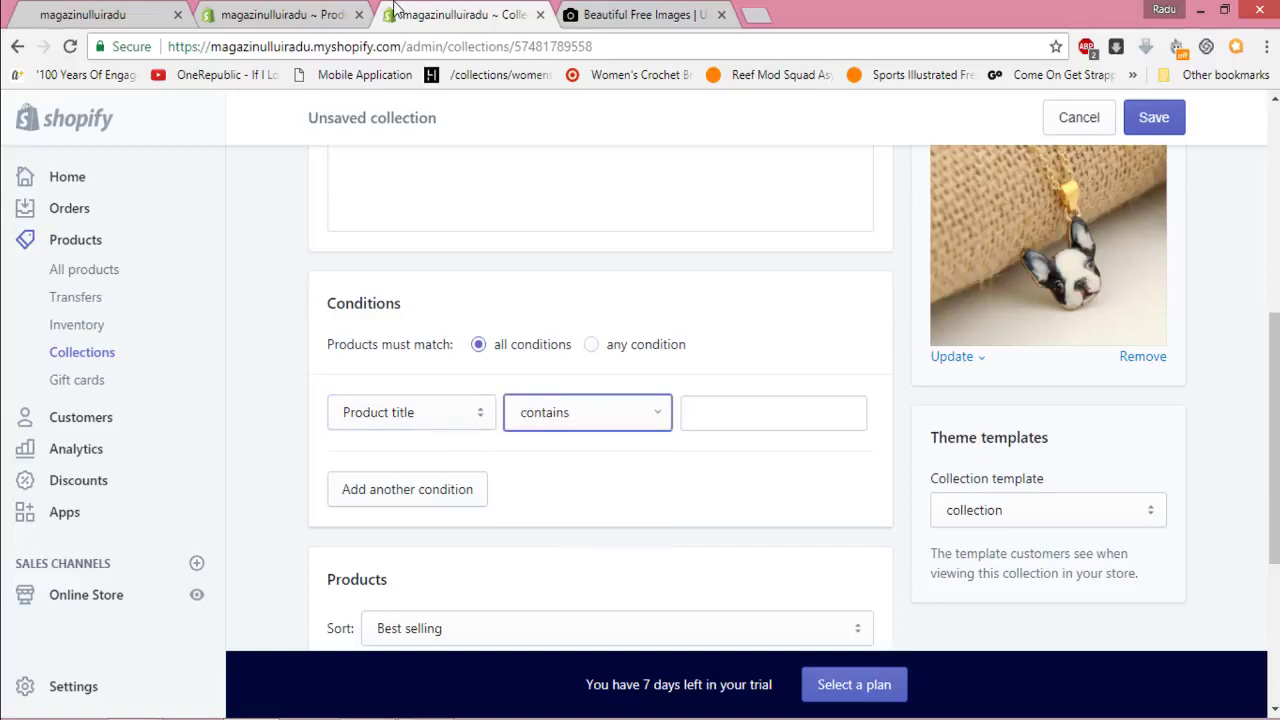
pyautogui.click(268, 14)
pyautogui.click(15, 45)
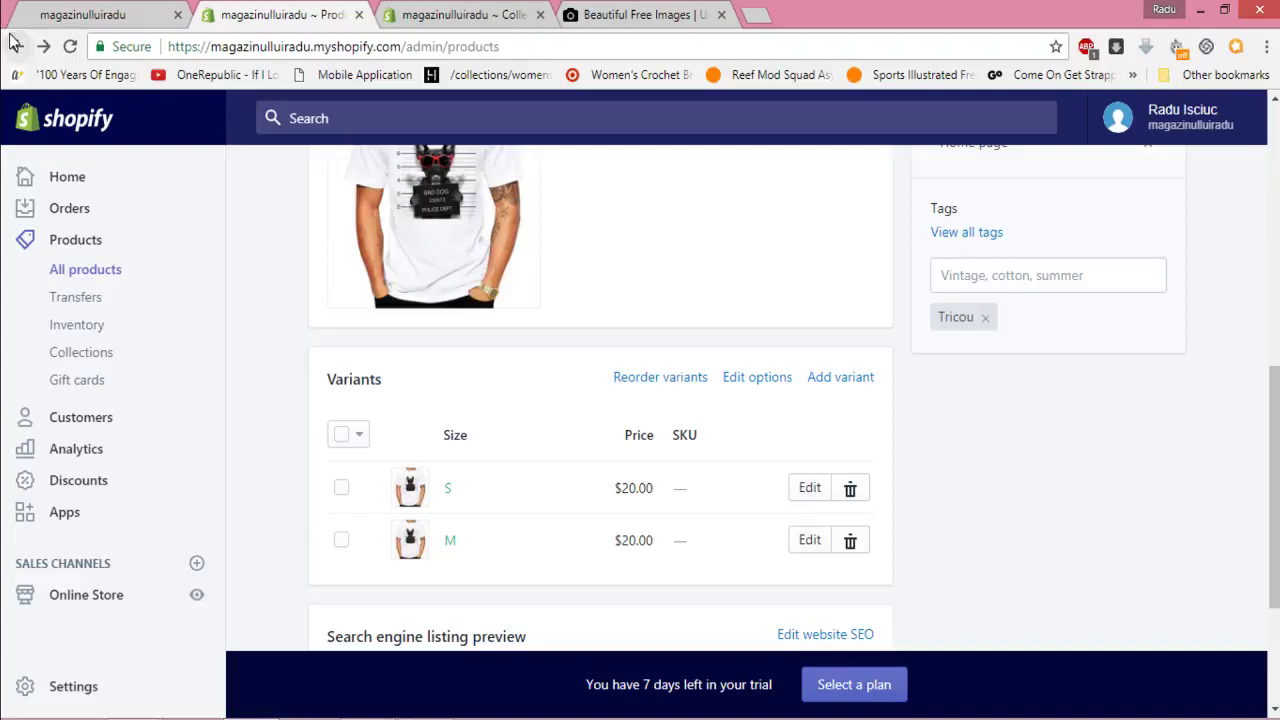
pyautogui.click(520, 16)
pyautogui.click(760, 403)
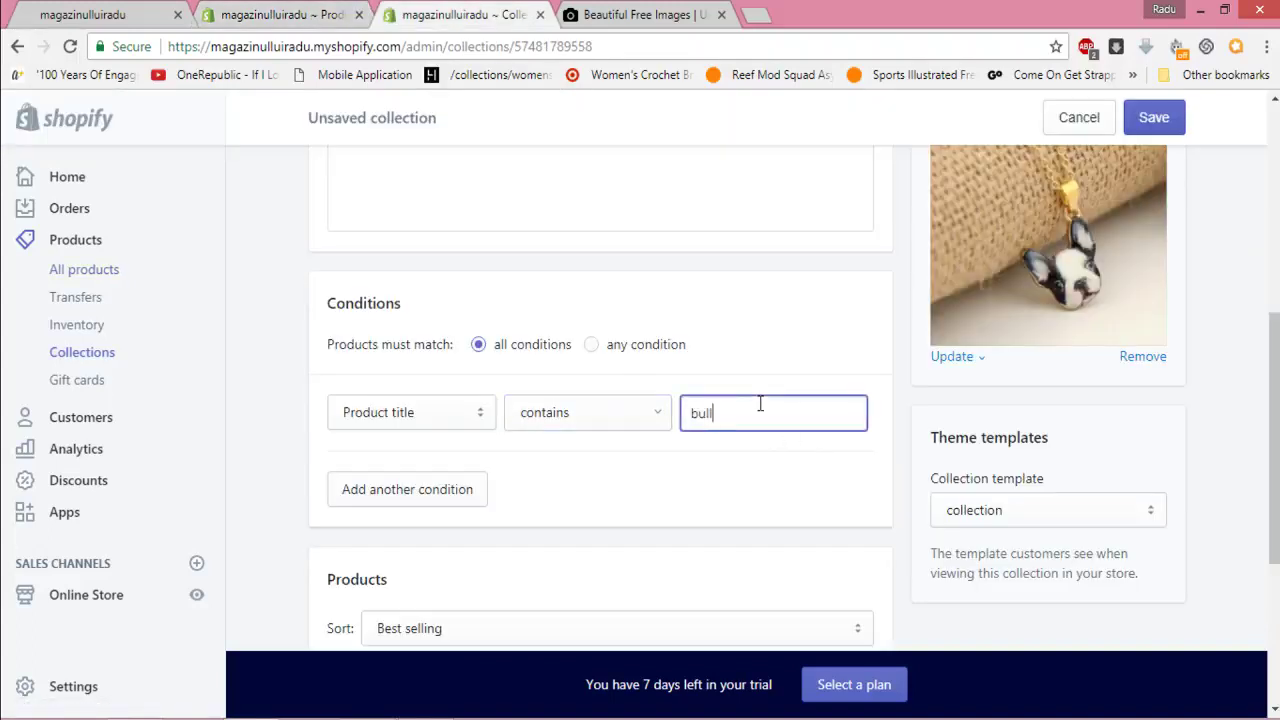
pyautogui.click(1152, 118)
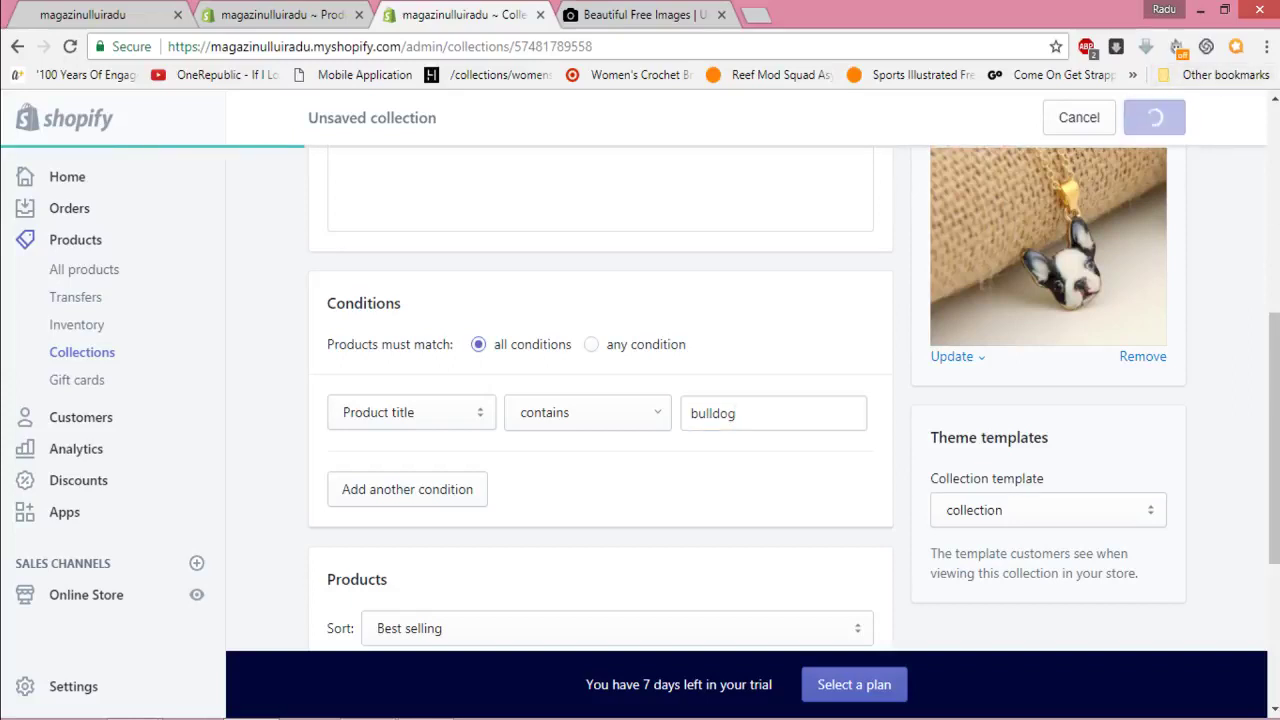
# Add a second condition to the Automata collection based on Product title, with the value necklaces
pyautogui.scroll(-3, 600, 400)
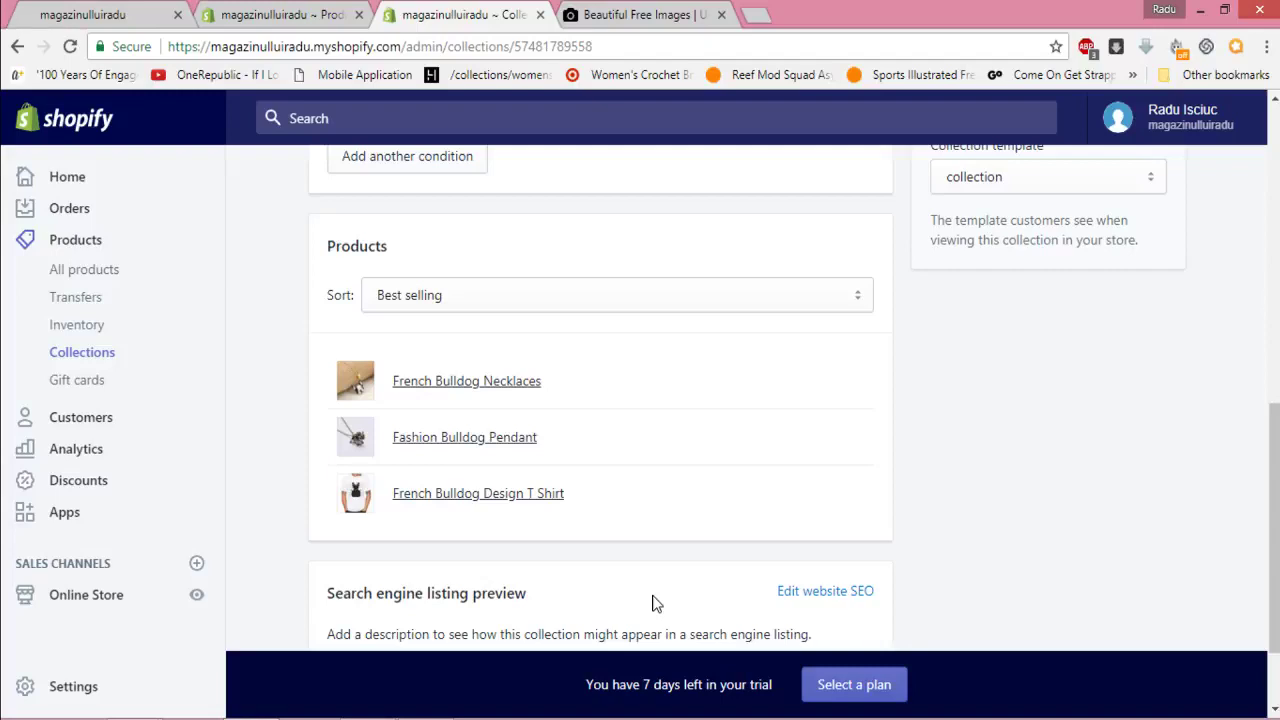
pyautogui.moveTo(1271, 493); pyautogui.dragTo(1271, 307)
pyautogui.scroll(-2, 587, 197)
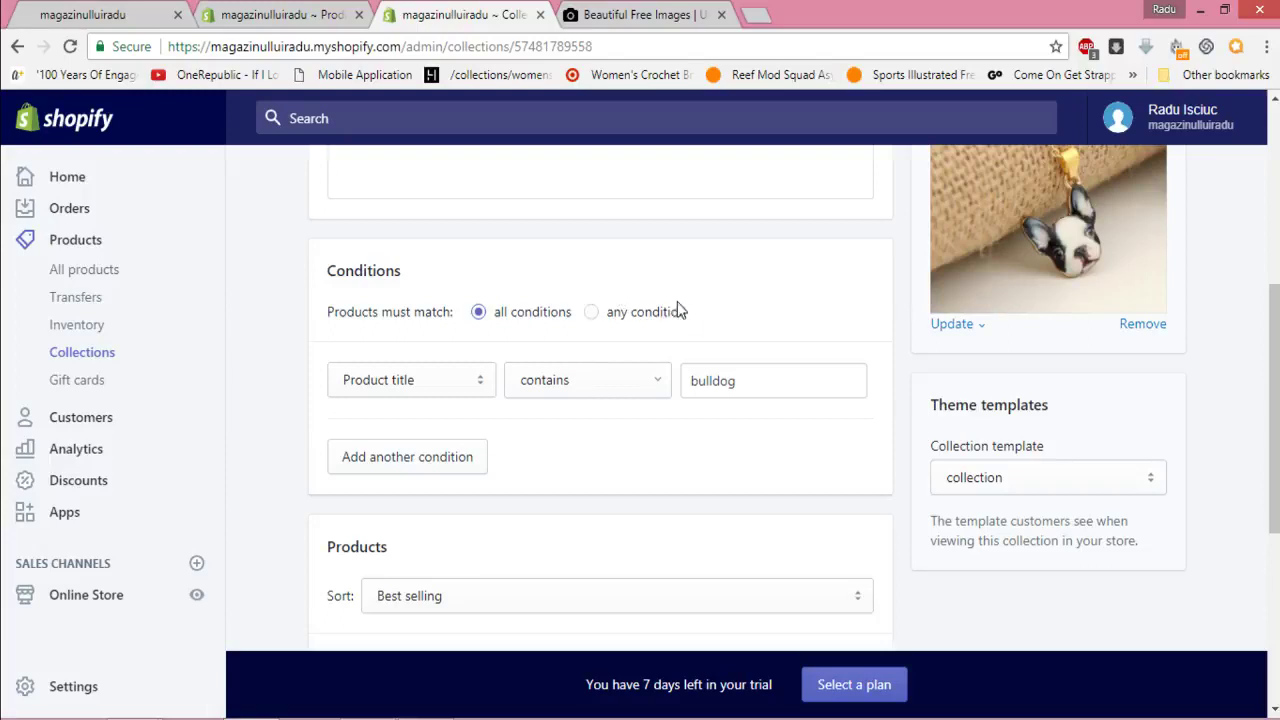
pyautogui.click(443, 474)
pyautogui.click(443, 460)
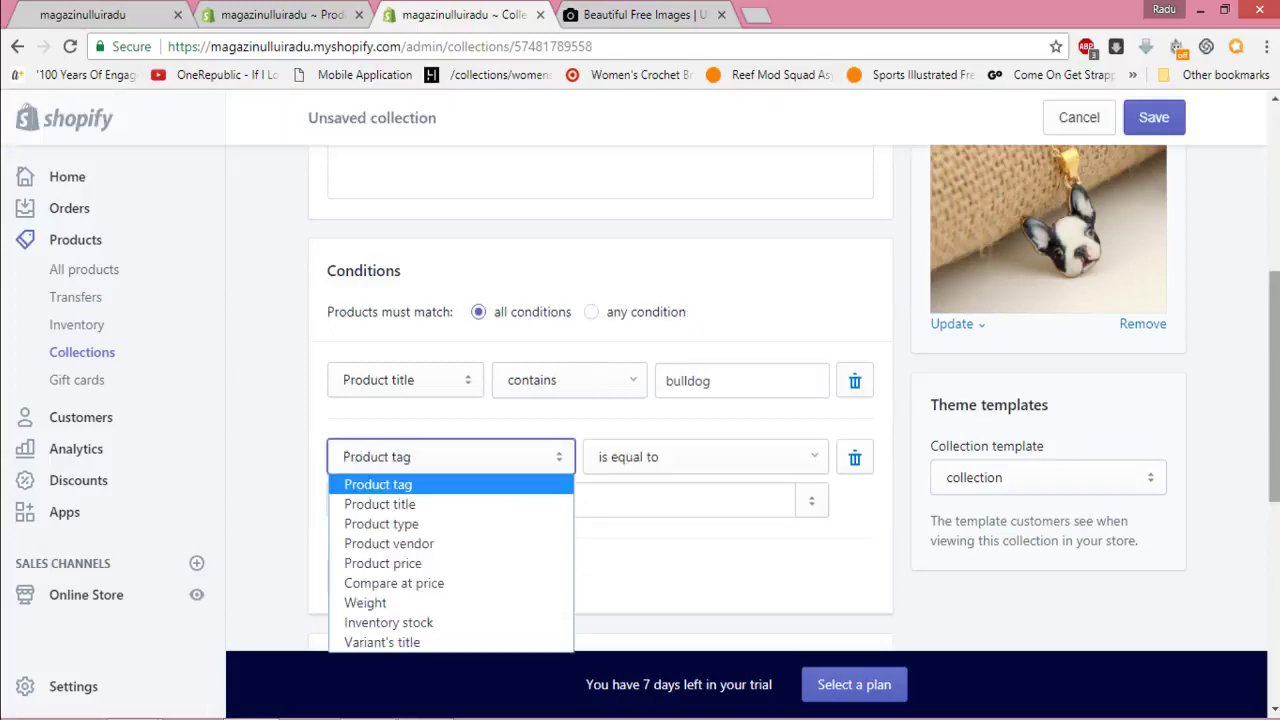
pyautogui.scroll(-2, 510, 330)
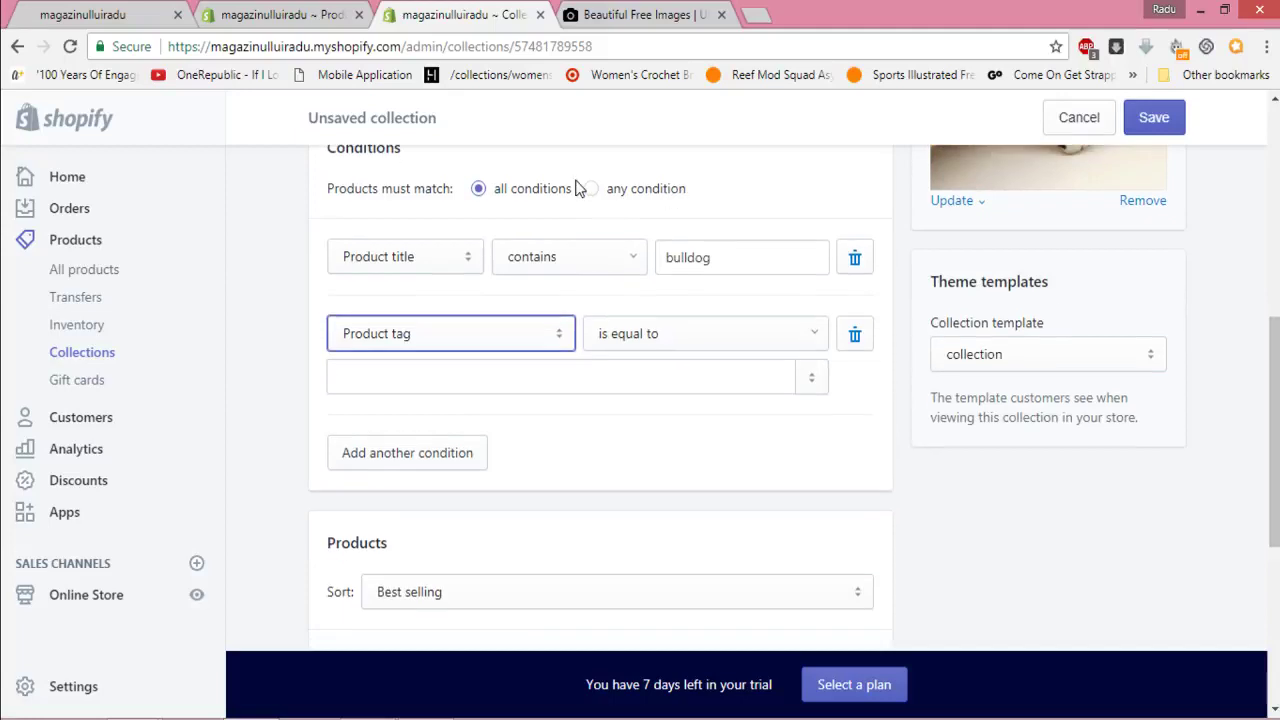
pyautogui.click(503, 339)
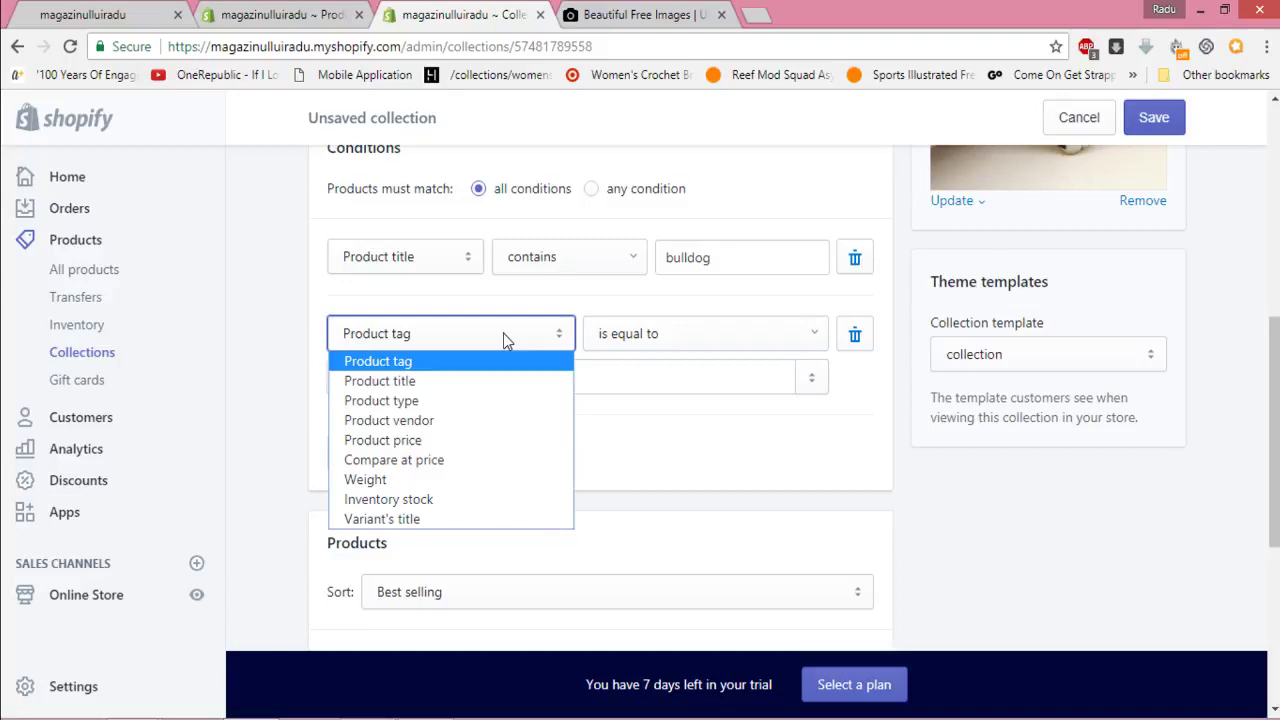
pyautogui.click(461, 380)
pyautogui.click(741, 343)
pyautogui.write('necklaces')
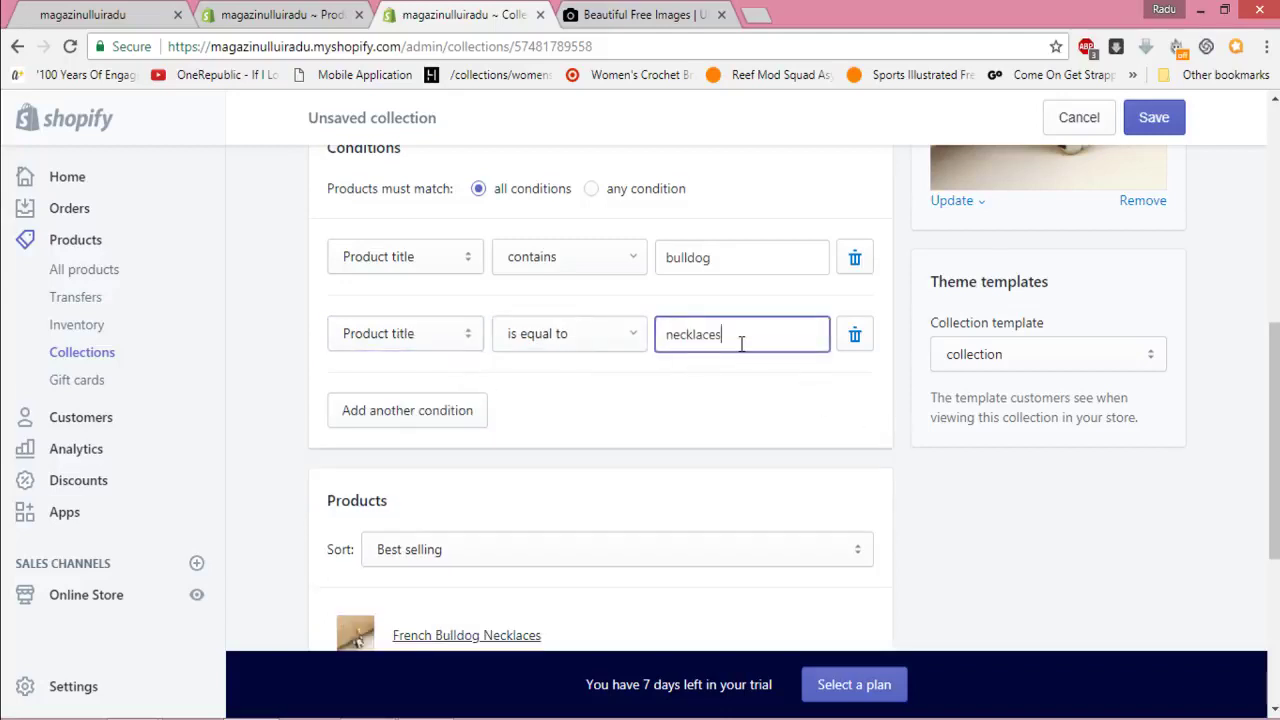
# Set the necklaces condition's operator to contains, save the collection and check its product list
pyautogui.click(573, 333)
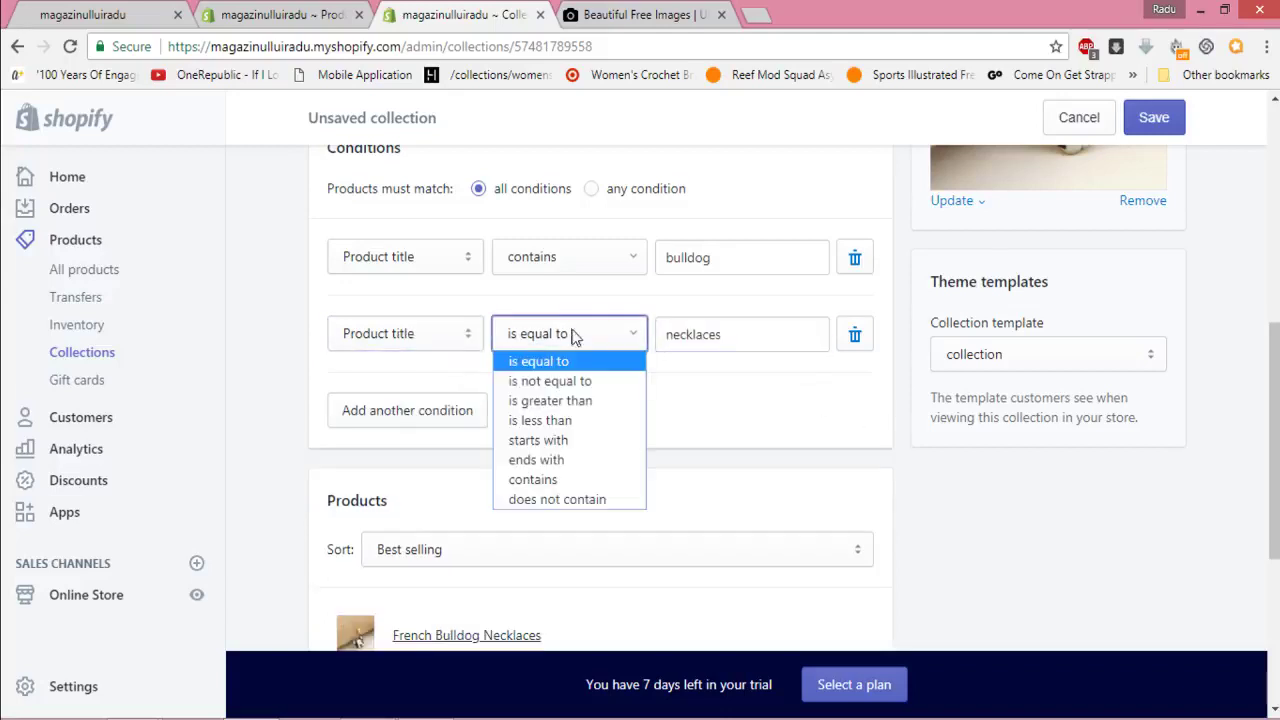
pyautogui.click(543, 477)
pyautogui.click(1160, 127)
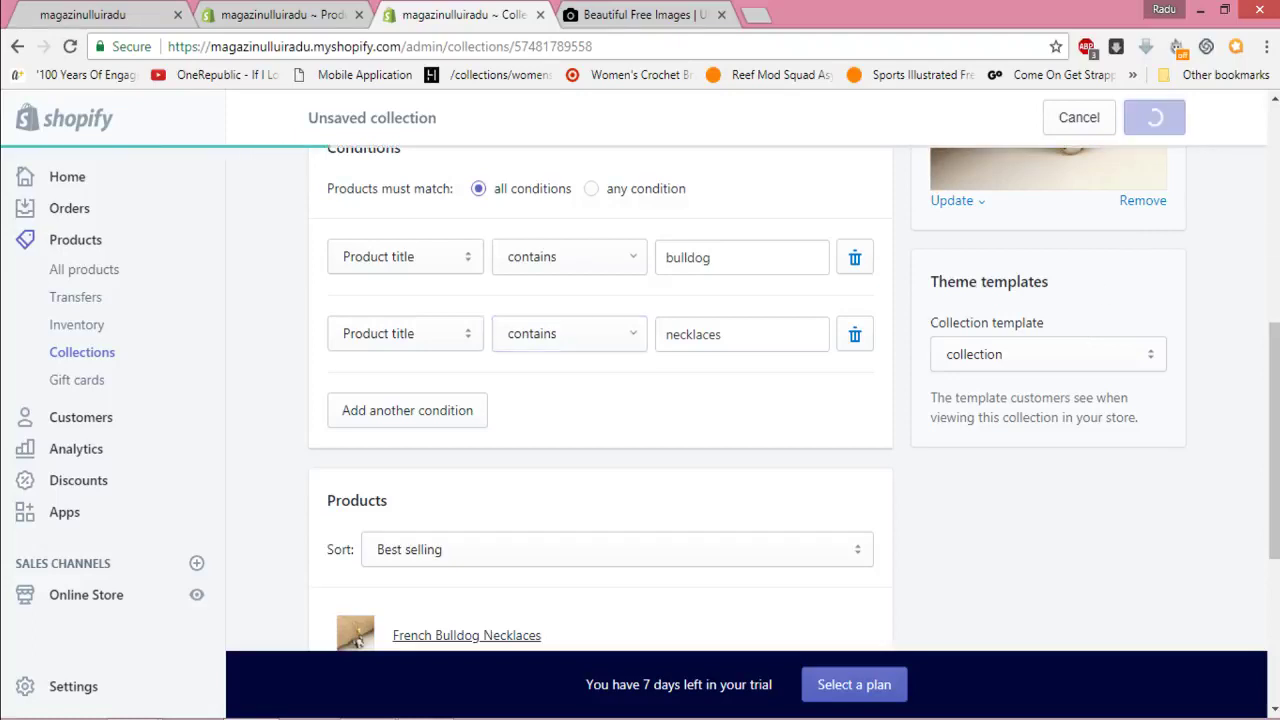
pyautogui.scroll(-2, 583, 403)
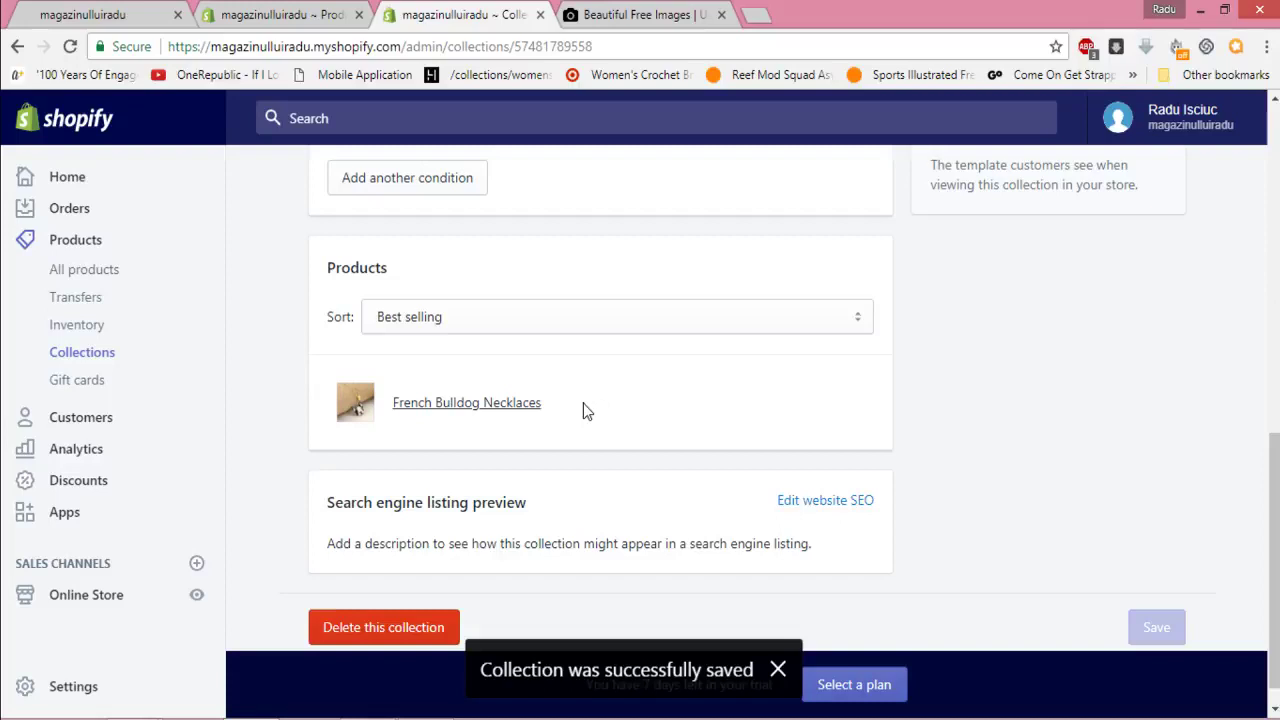
# Make the Automata collection include products matching any condition, save it and check its product list
pyautogui.scroll(5, 583, 403)
pyautogui.scroll(-2, 600, 400)
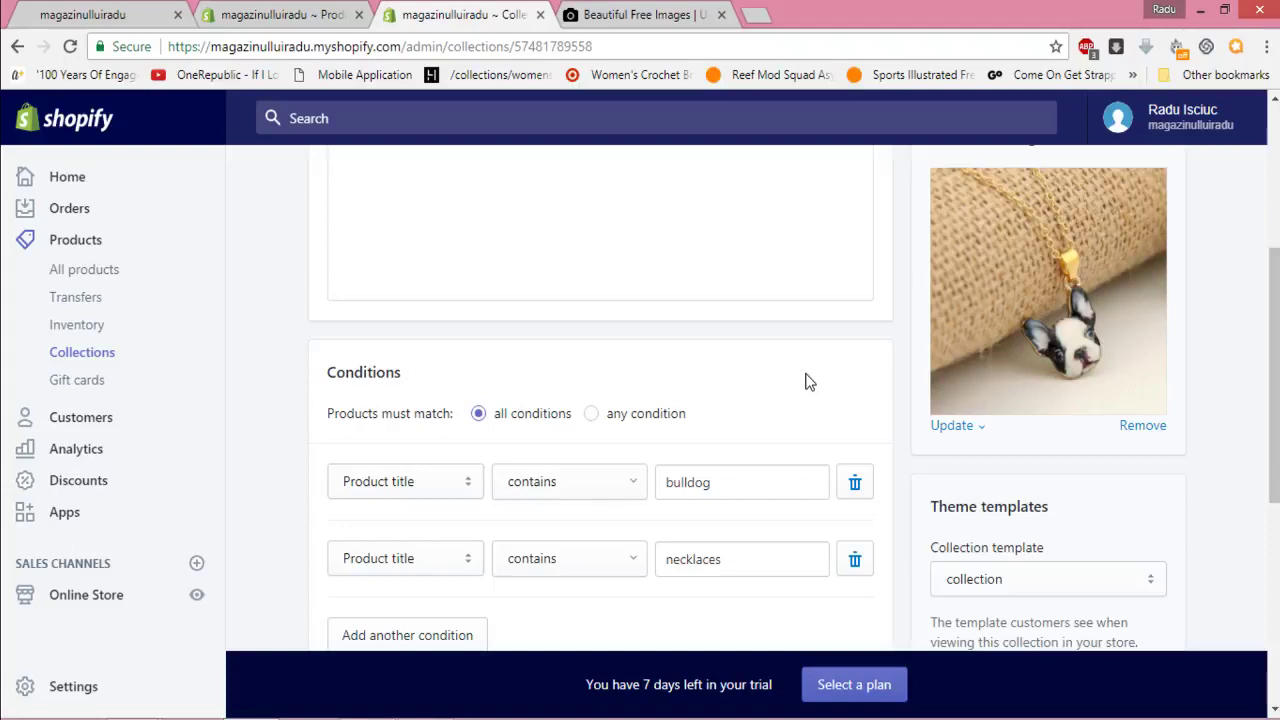
pyautogui.click(650, 413)
pyautogui.scroll(3, 1077, 406)
pyautogui.click(1153, 117)
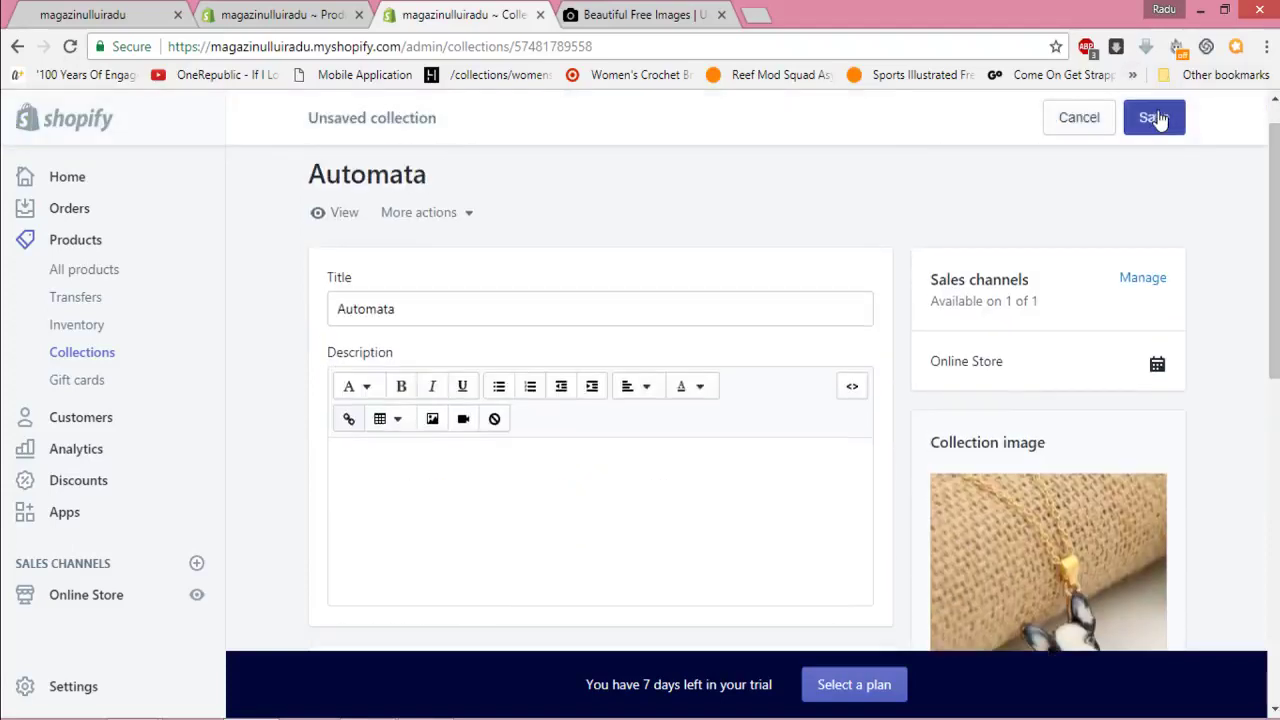
pyautogui.scroll(-8, 357, 384)
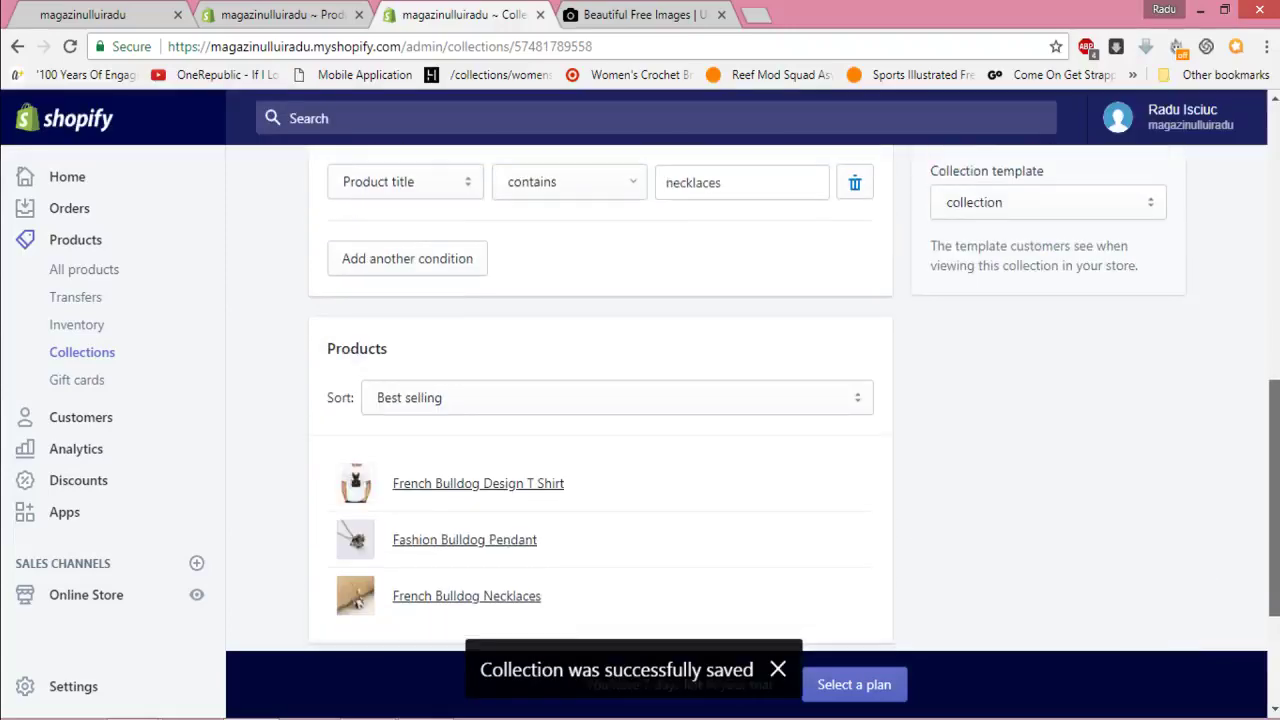
pyautogui.scroll(2, 803, 318)
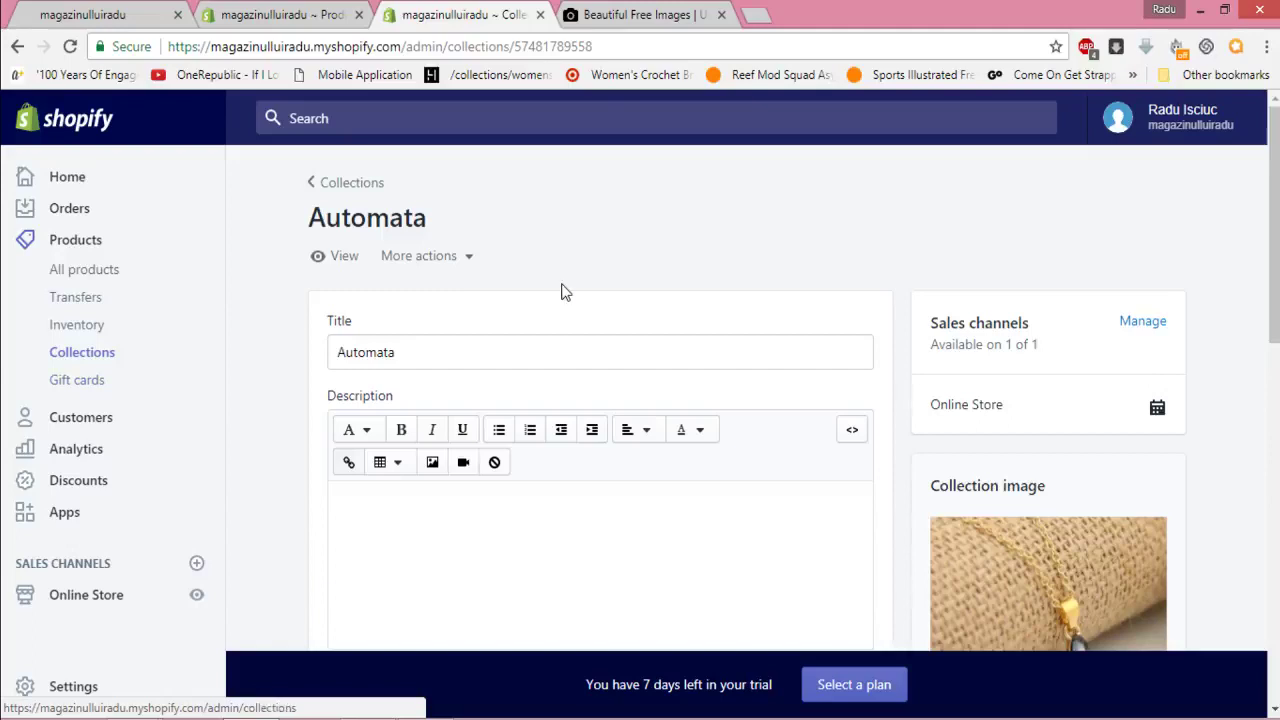
pyautogui.click(92, 276)
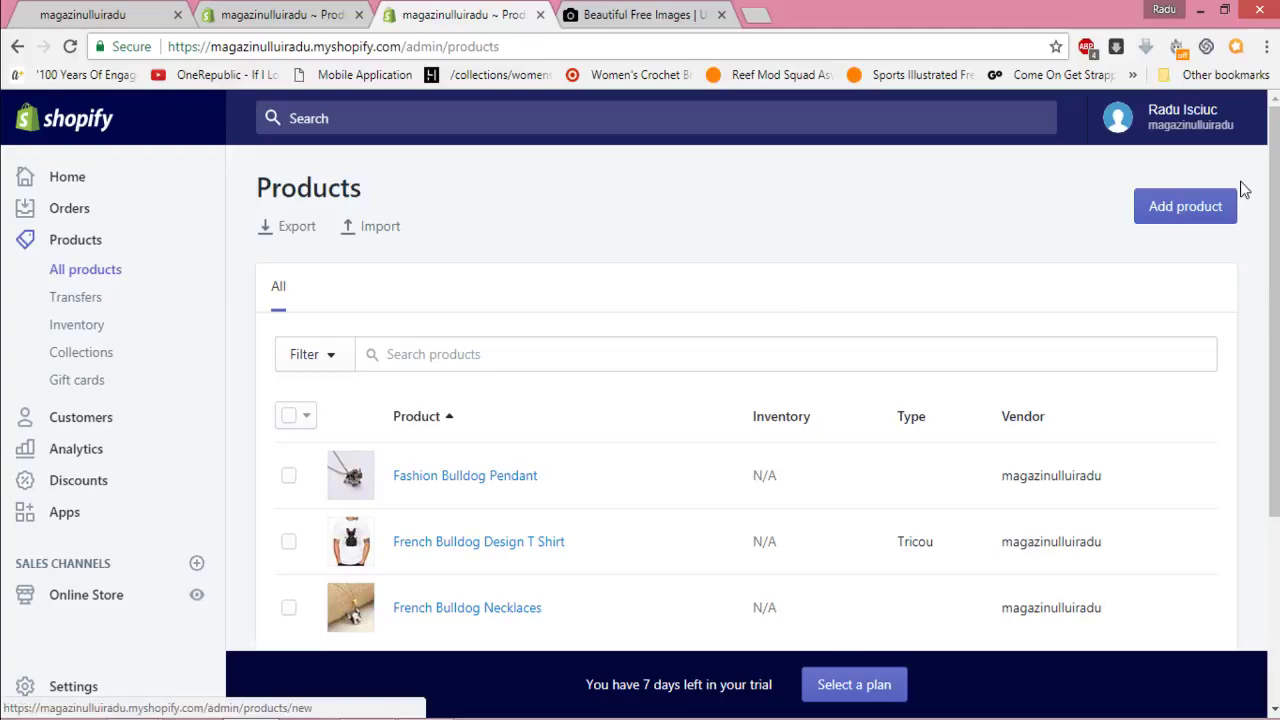
pyautogui.click(80, 379)
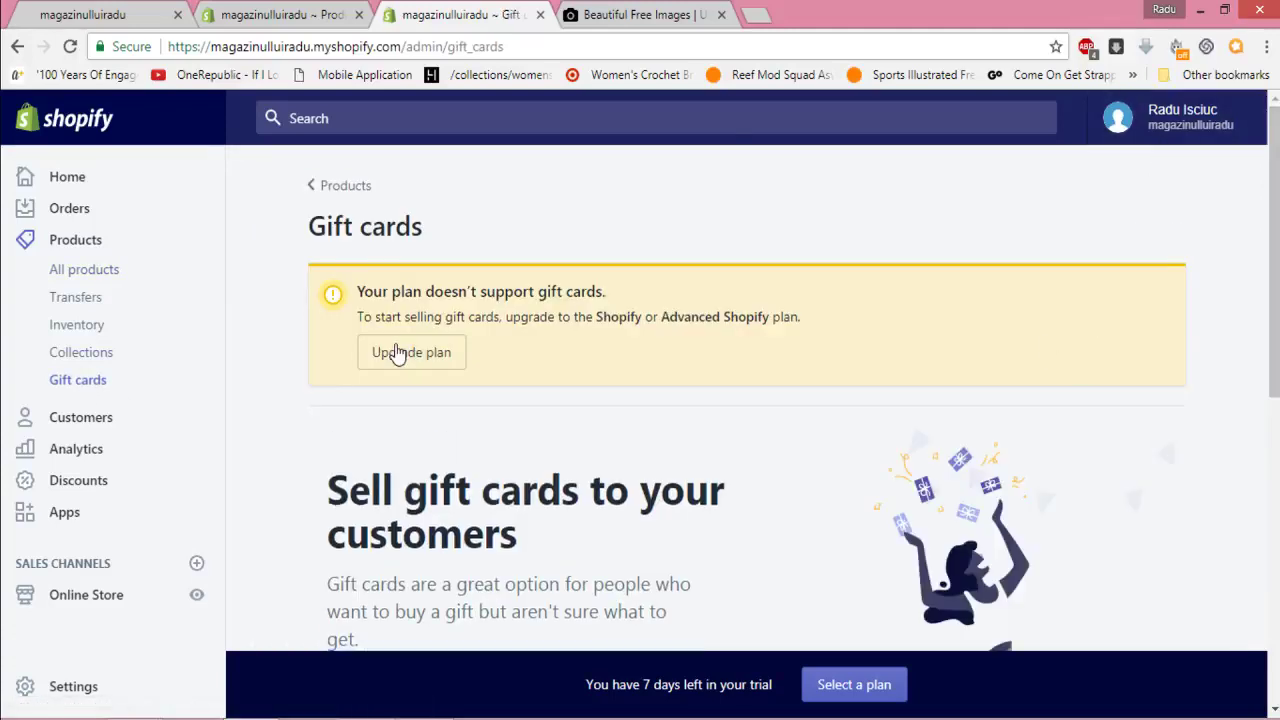
# Start a new collection in the store and title it Summer
pyautogui.click(104, 353)
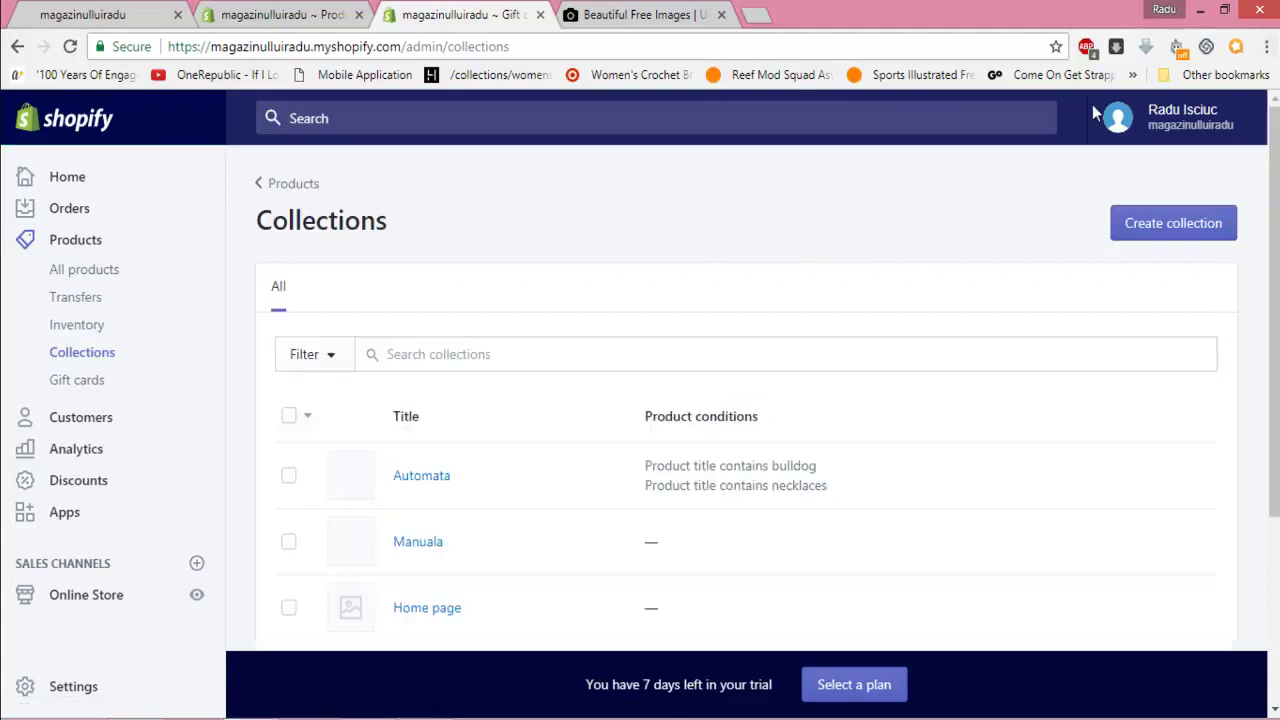
pyautogui.click(1176, 234)
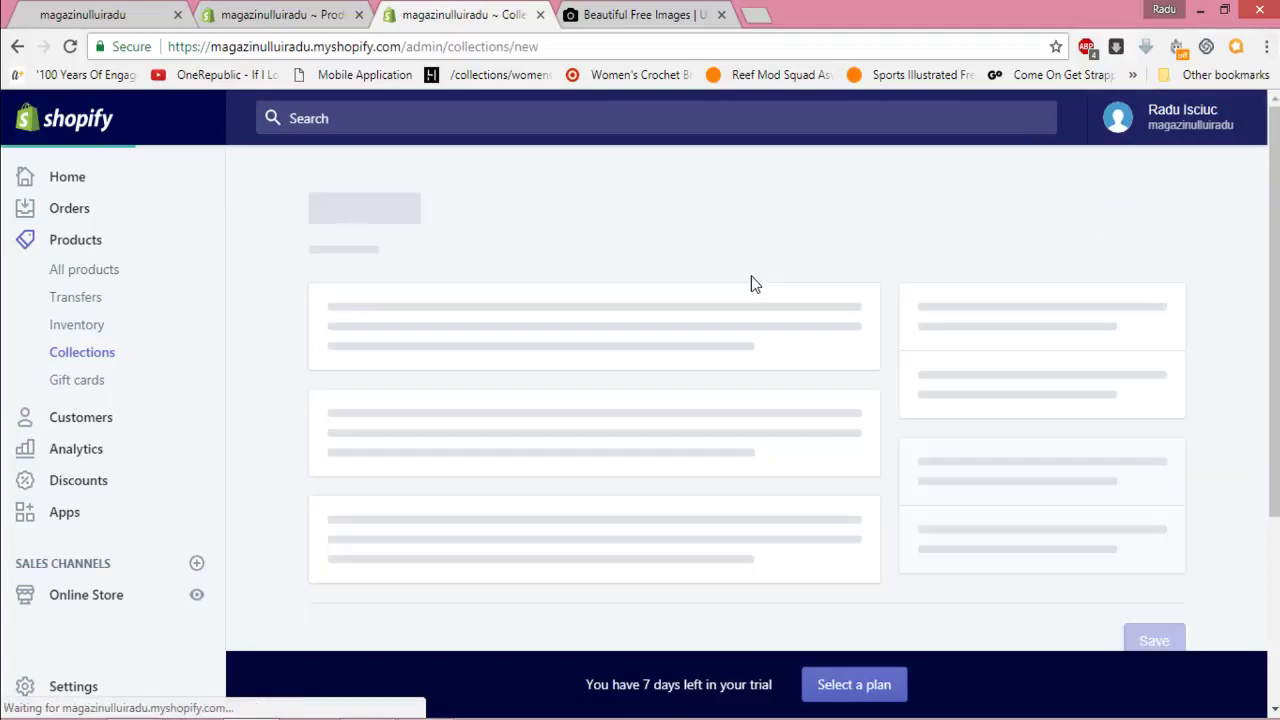
pyautogui.click(534, 324)
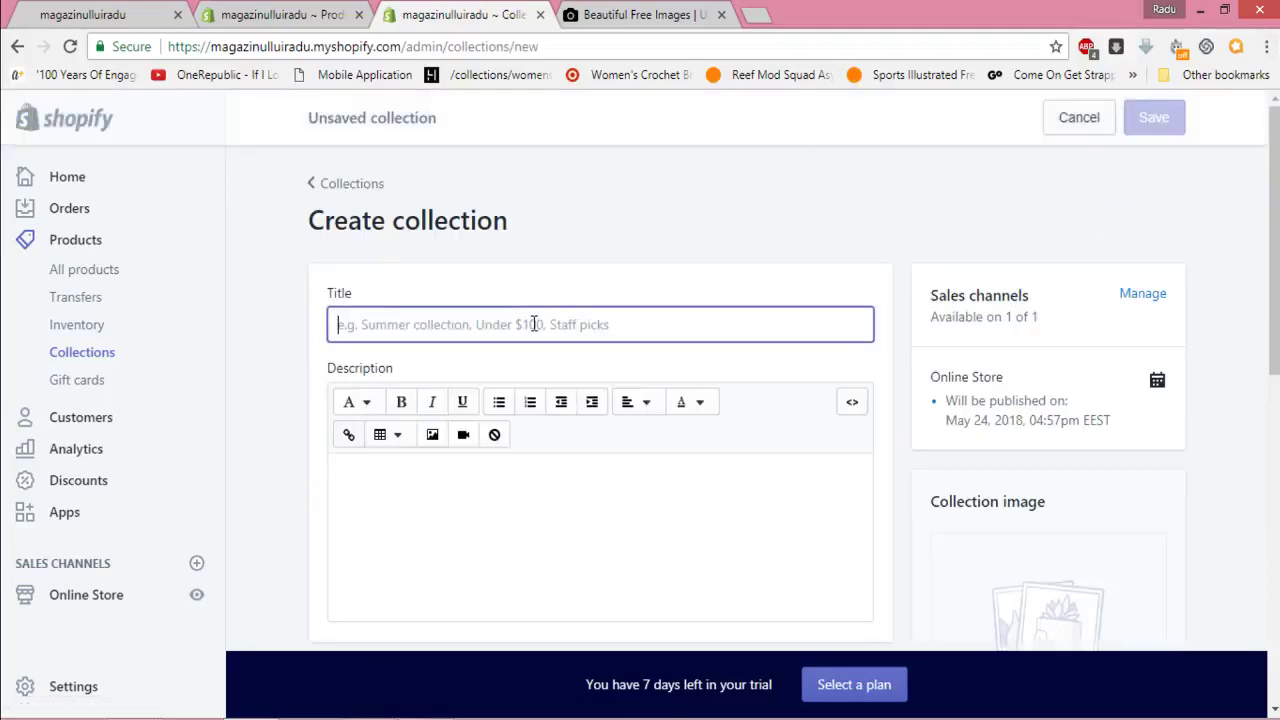
pyautogui.write('V')
pyautogui.press('BackSpace')
pyautogui.write('Summer')
pyautogui.click(626, 608)
pyautogui.scroll(-4, 1135, 393)
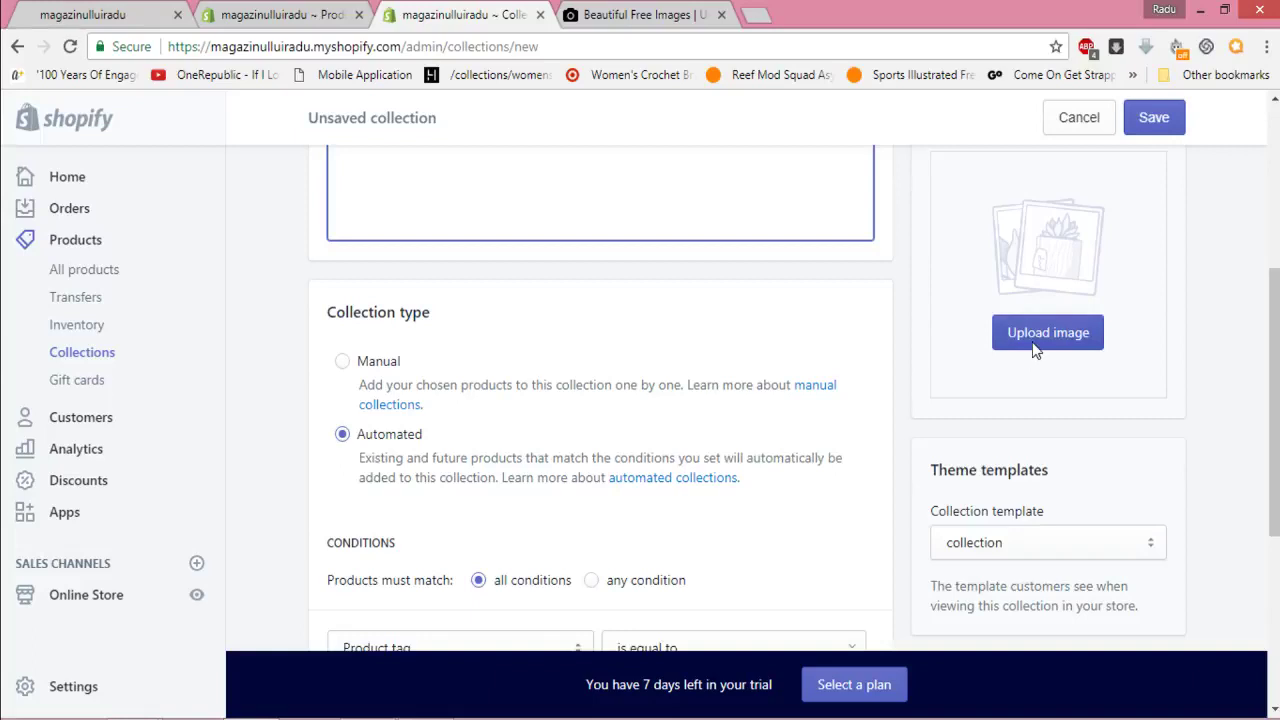
# Switch to Unsplash, search for summer photos and download the picture of the teal van by the waterfront
pyautogui.click(632, 14)
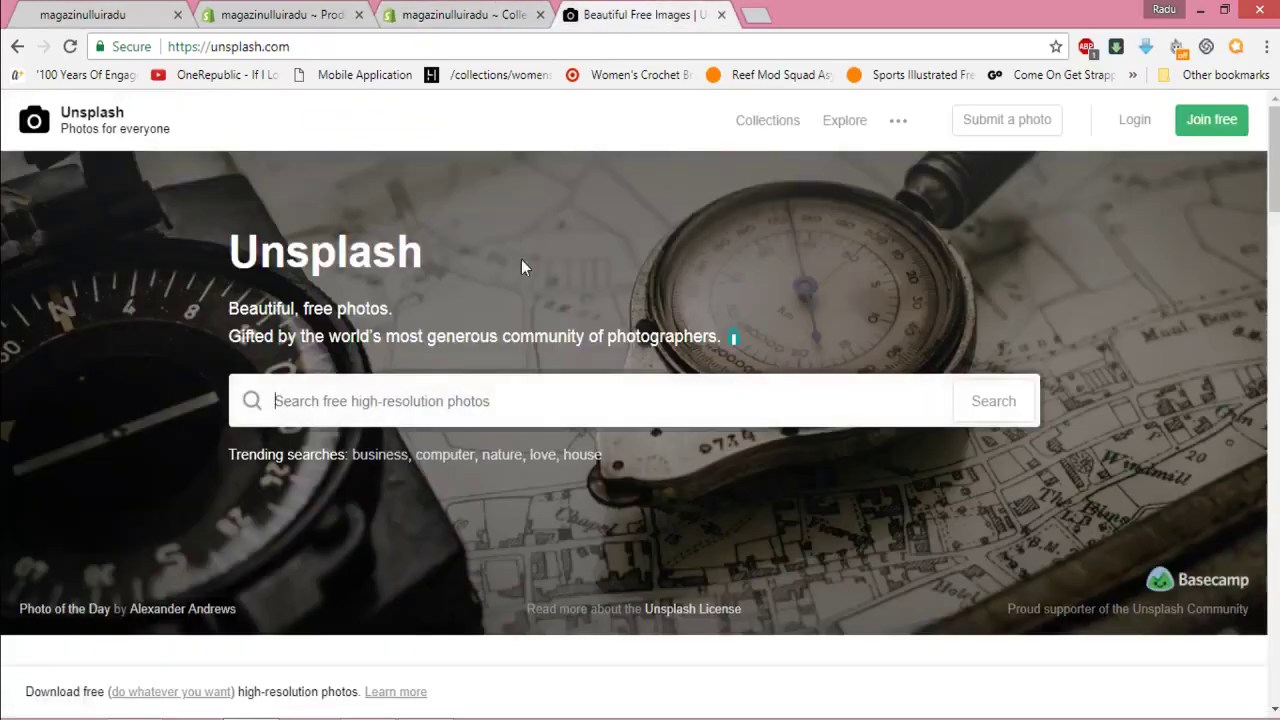
pyautogui.click(435, 418)
pyautogui.write('summer')
pyautogui.click(393, 432)
pyautogui.click(989, 401)
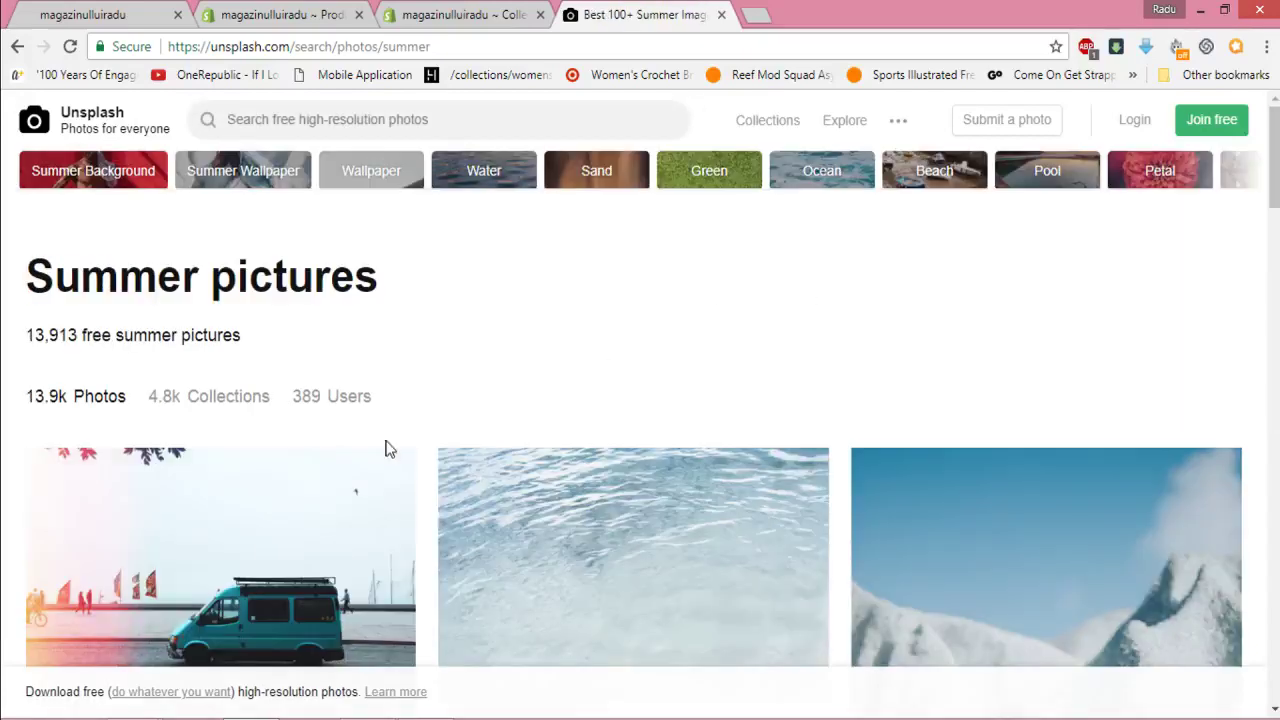
pyautogui.click(271, 549)
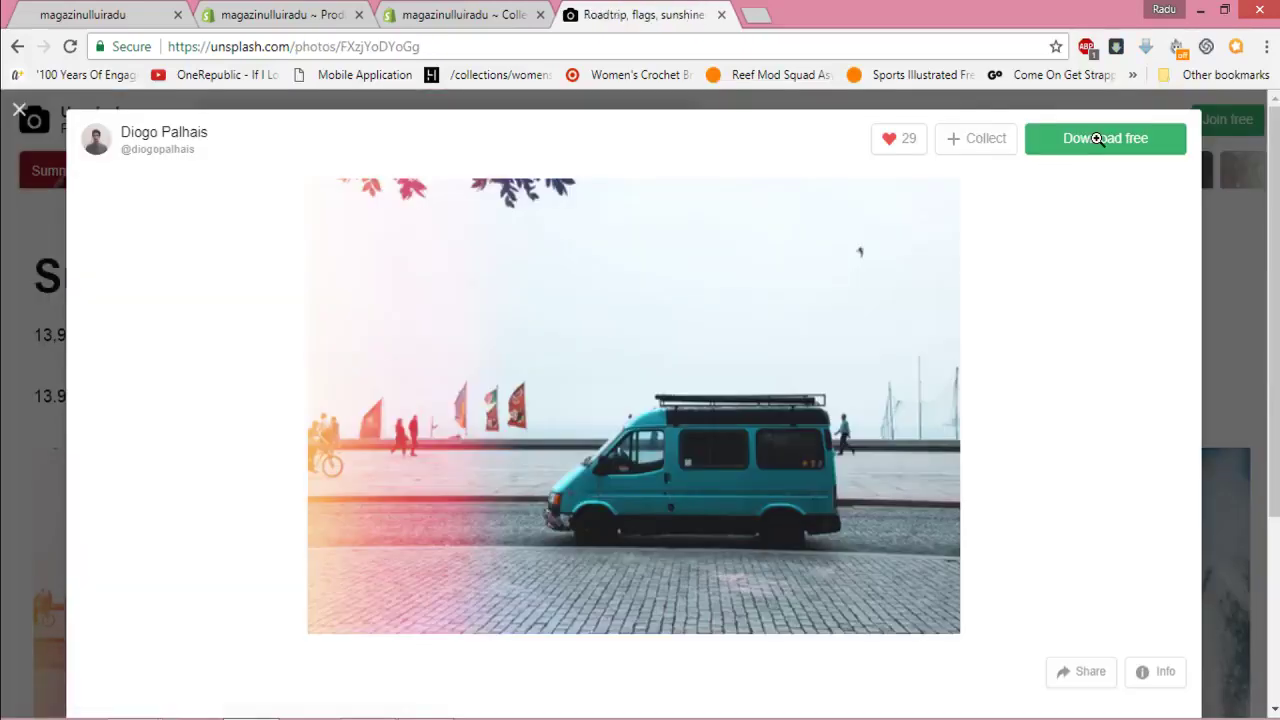
pyautogui.click(1086, 142)
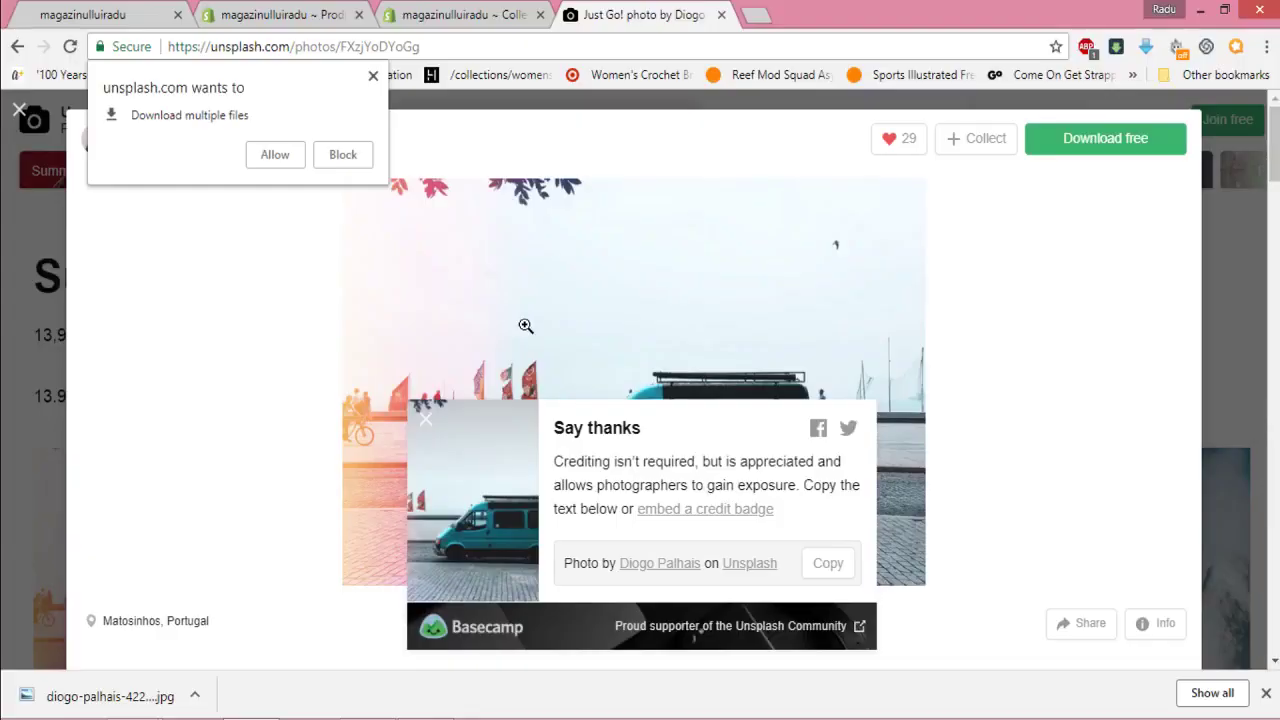
# Return to the unsaved Summer collection in Shopify and upload the downloaded van photo as its collection image
pyautogui.click(510, 12)
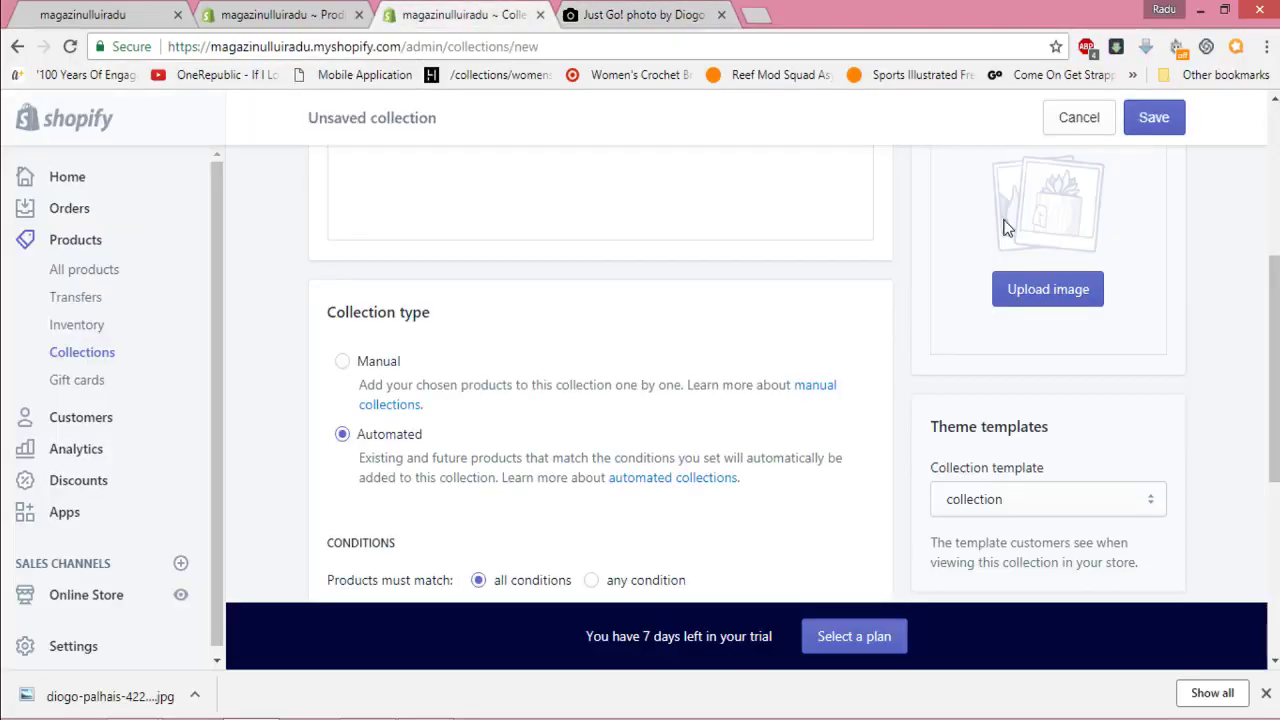
pyautogui.click(1086, 300)
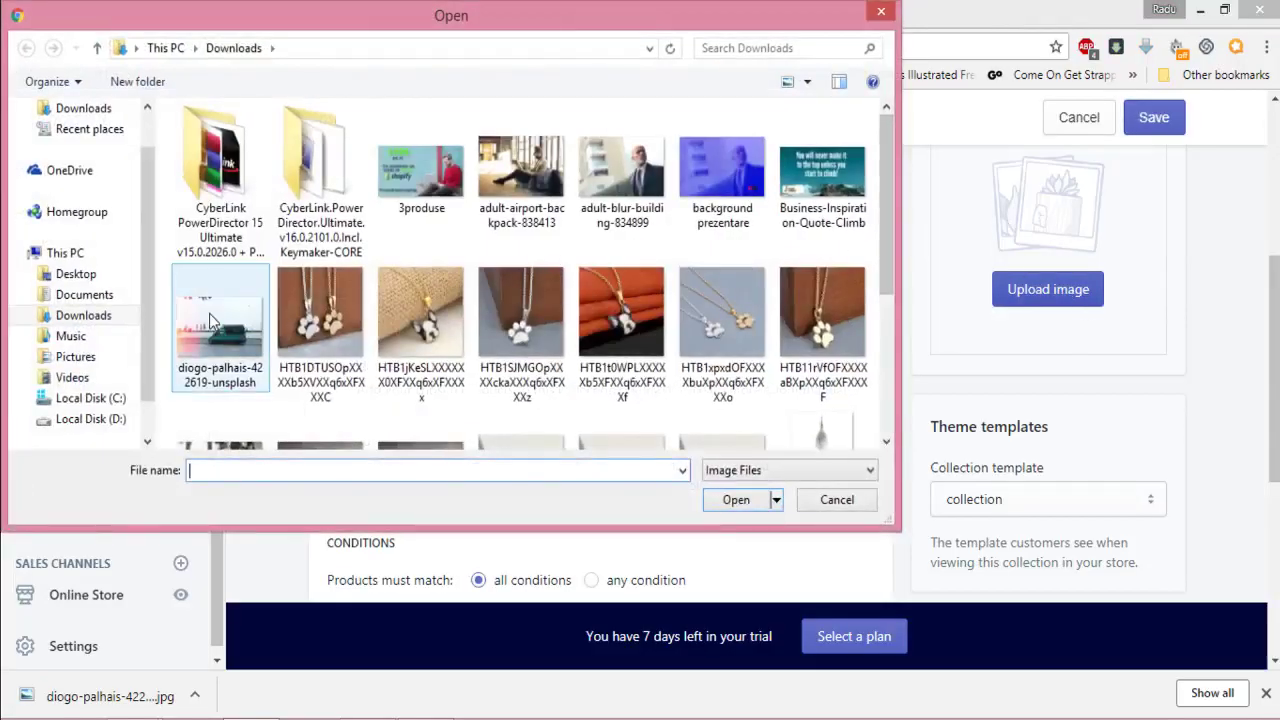
pyautogui.click(222, 310)
pyautogui.click(737, 499)
# Set the Summer collection's condition to Product title contains pendant, checking the product names, and save the collection
pyautogui.scroll(-4, 640, 380)
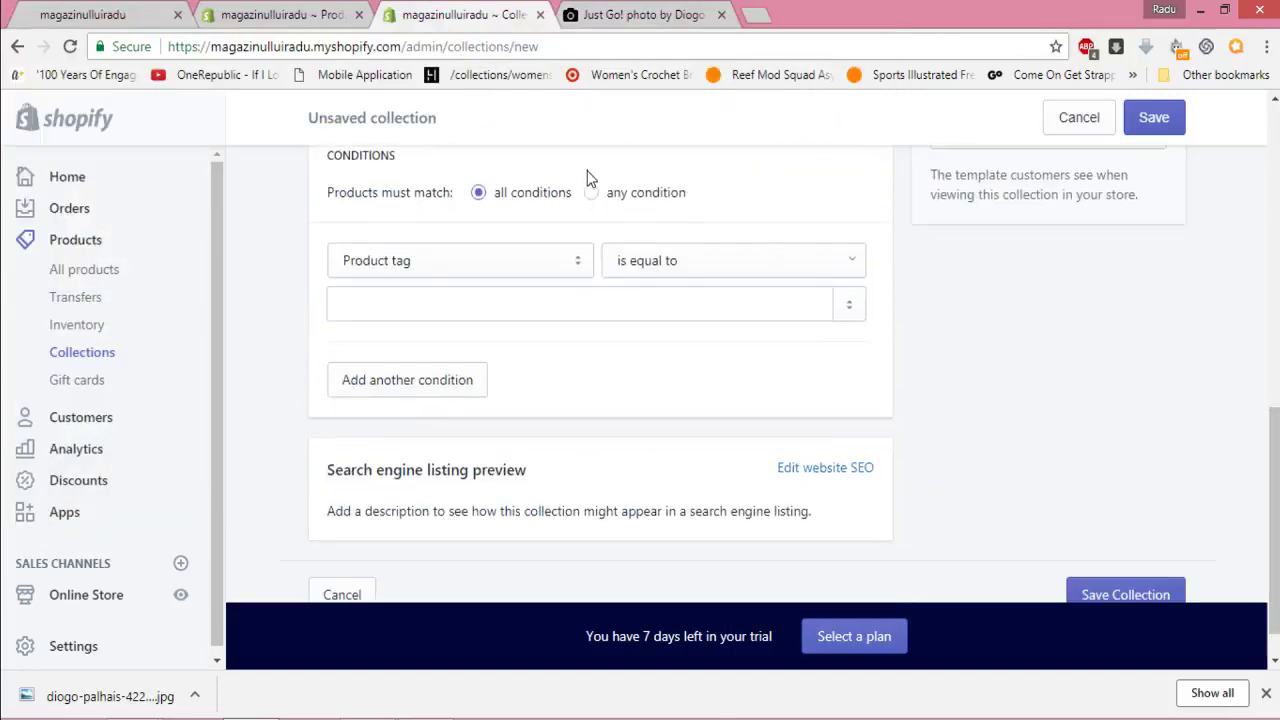
pyautogui.click(528, 271)
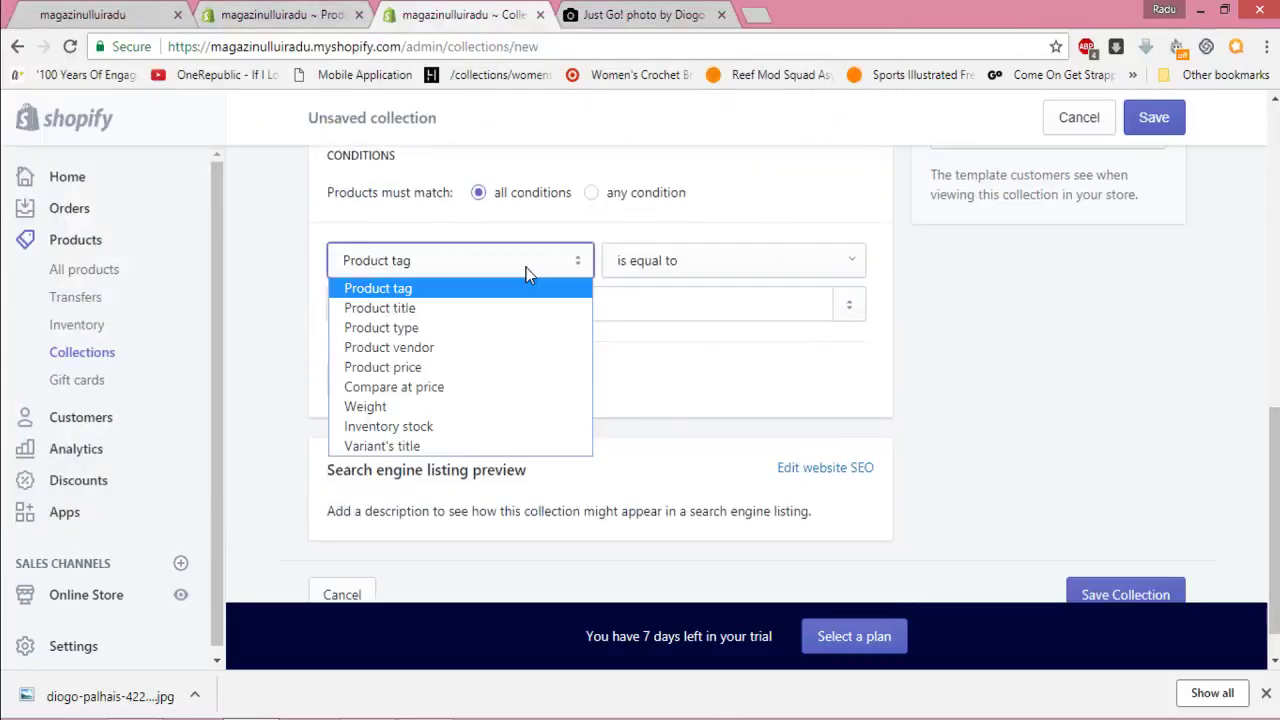
pyautogui.click(499, 308)
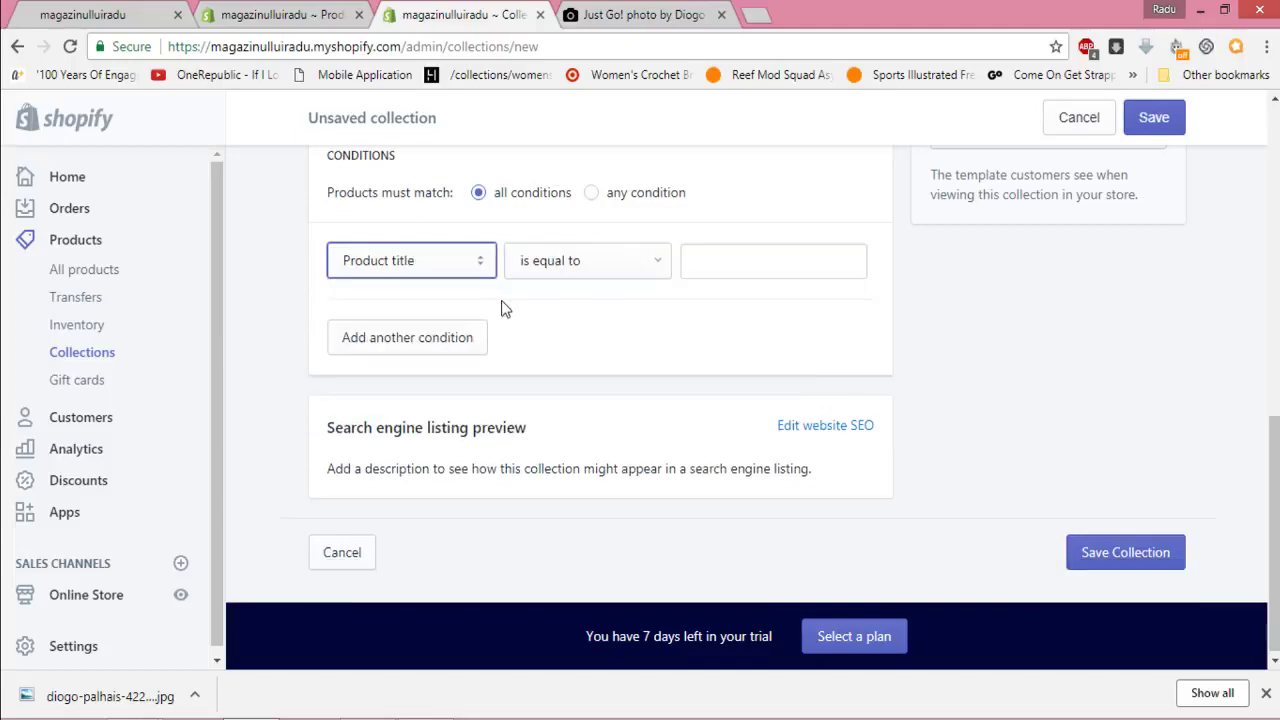
pyautogui.click(265, 14)
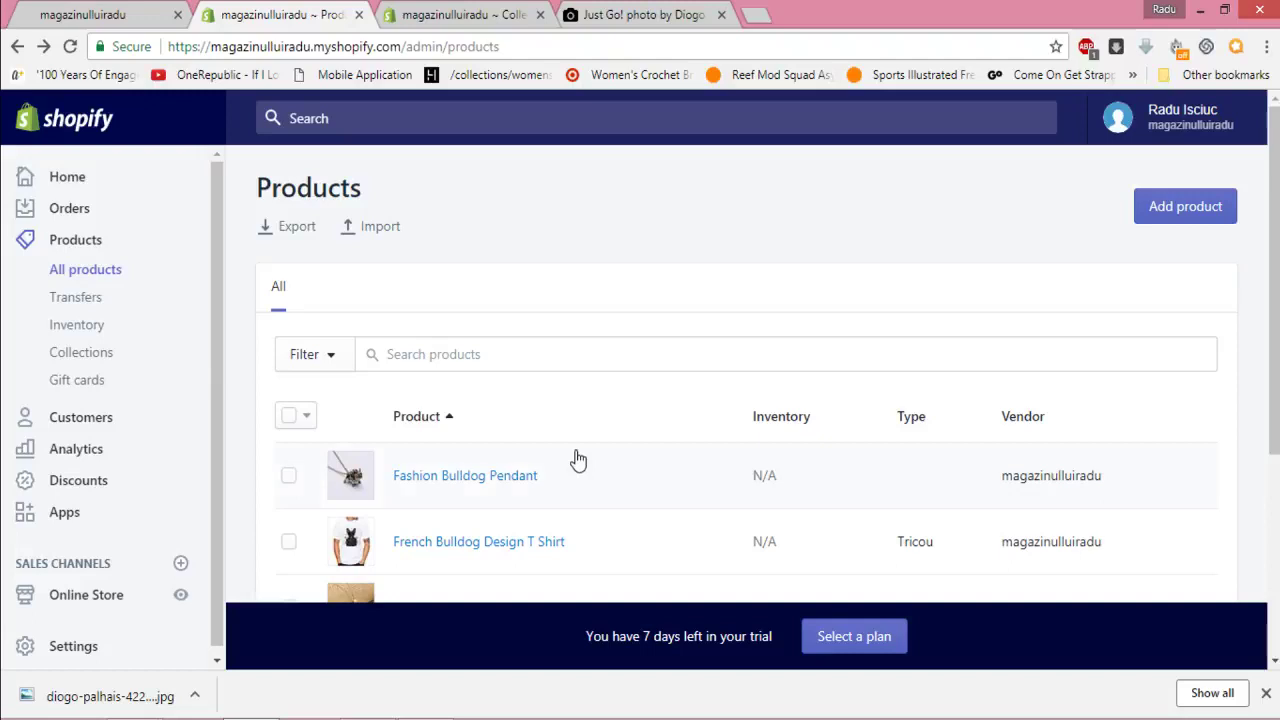
pyautogui.click(488, 12)
pyautogui.click(740, 259)
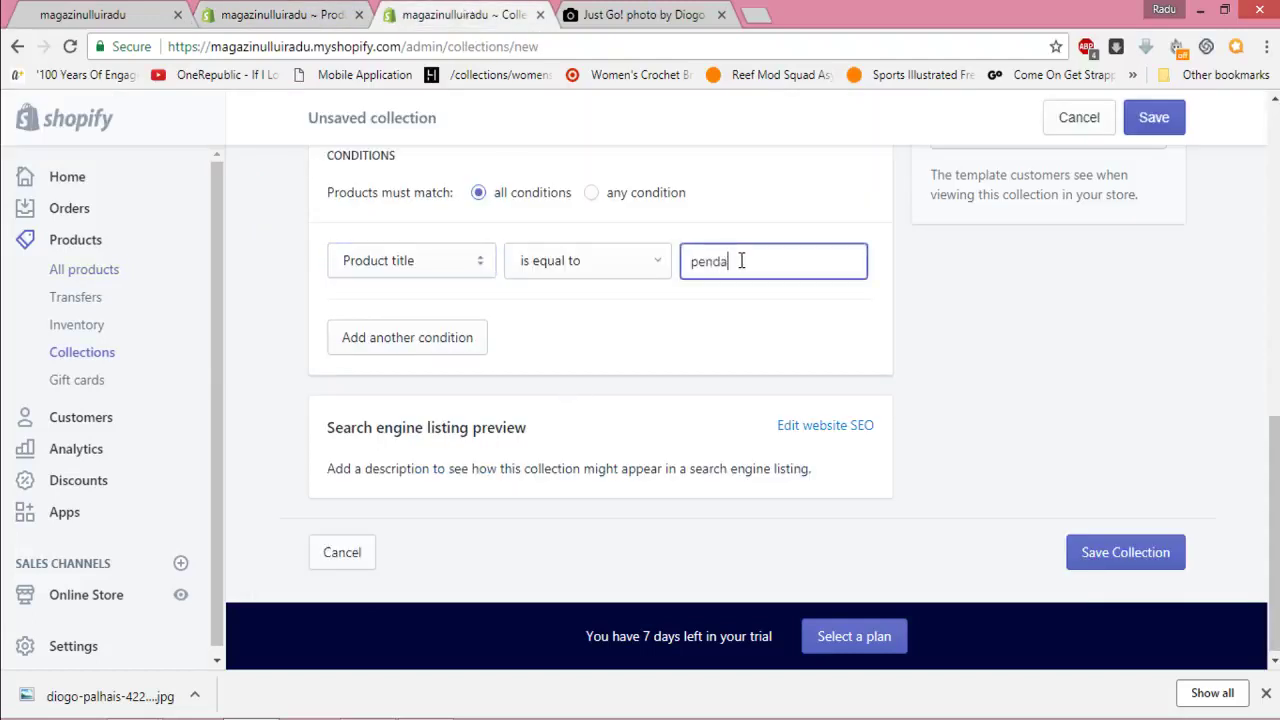
pyautogui.click(632, 264)
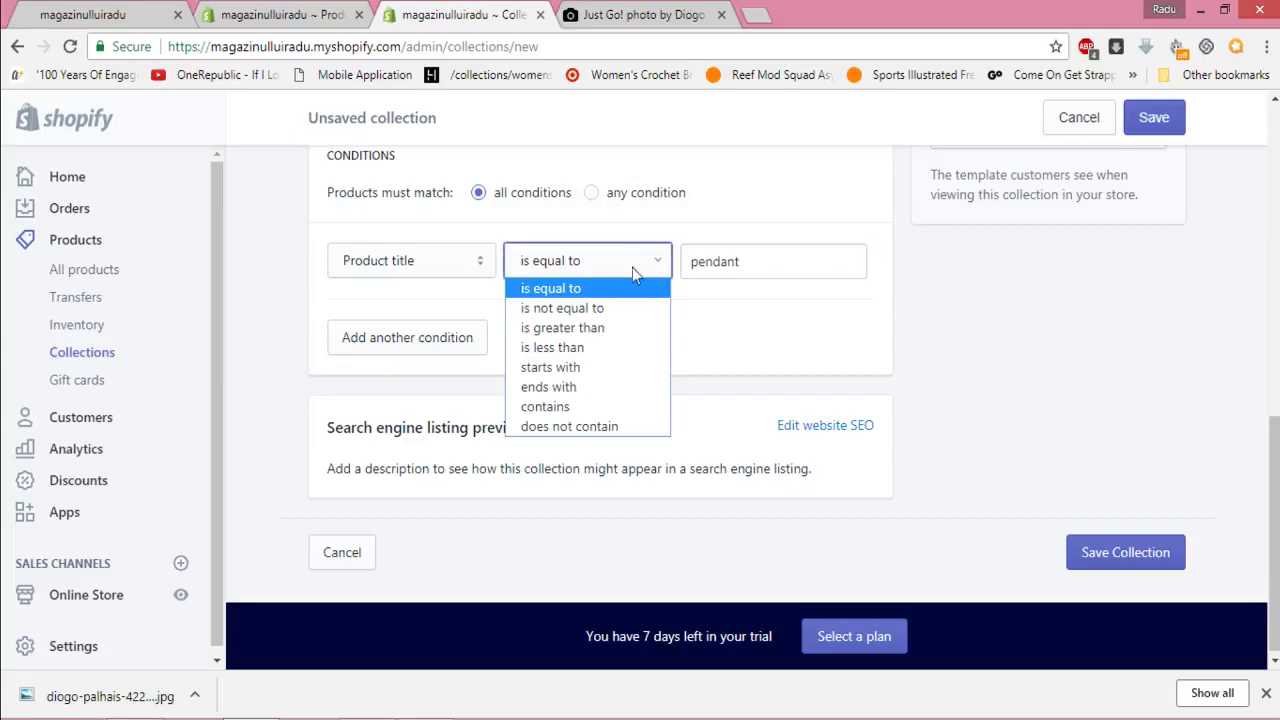
pyautogui.click(594, 406)
pyautogui.click(1153, 117)
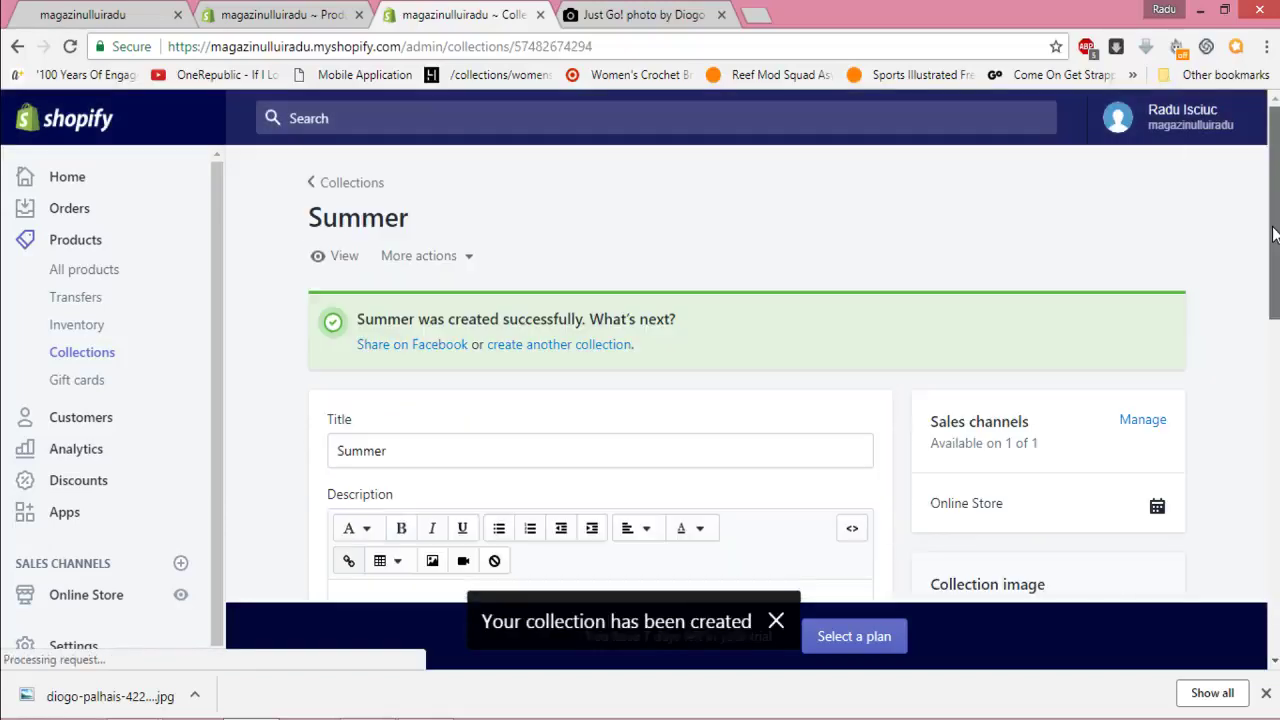
# Review the product list and the storefront home page with its featured collection, and open the theme for customization
pyautogui.click(53, 273)
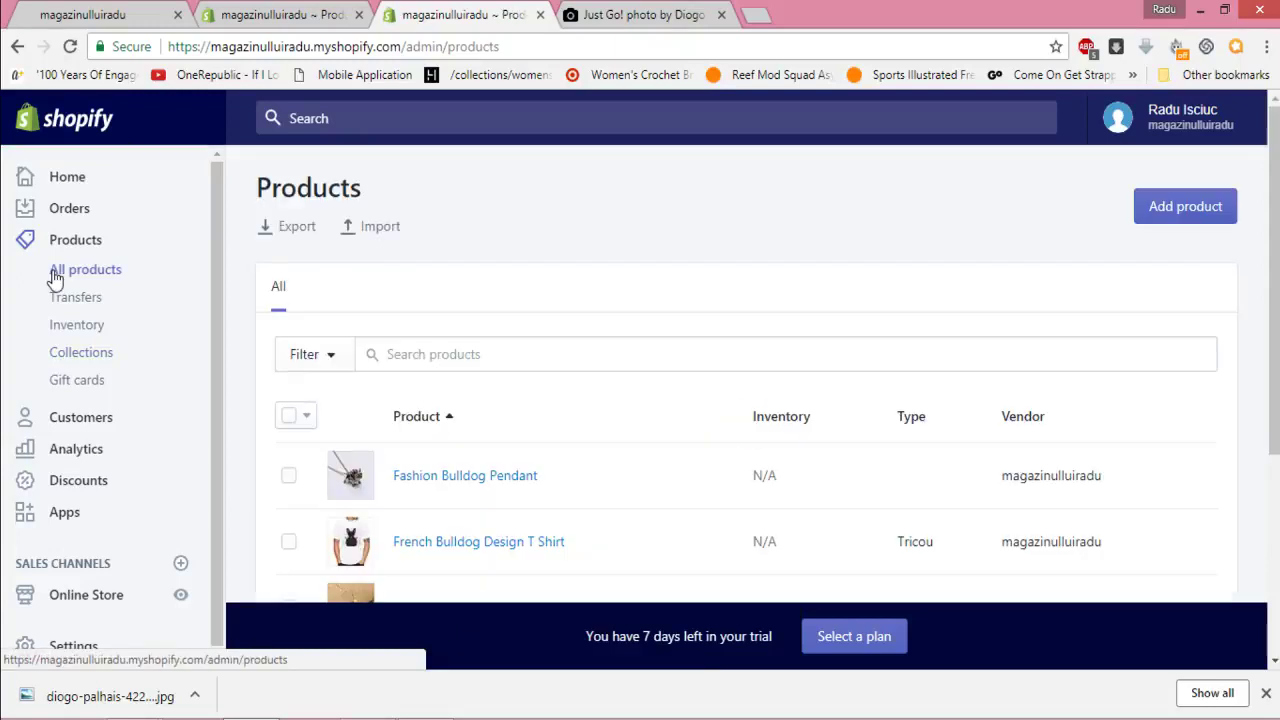
pyautogui.click(293, 12)
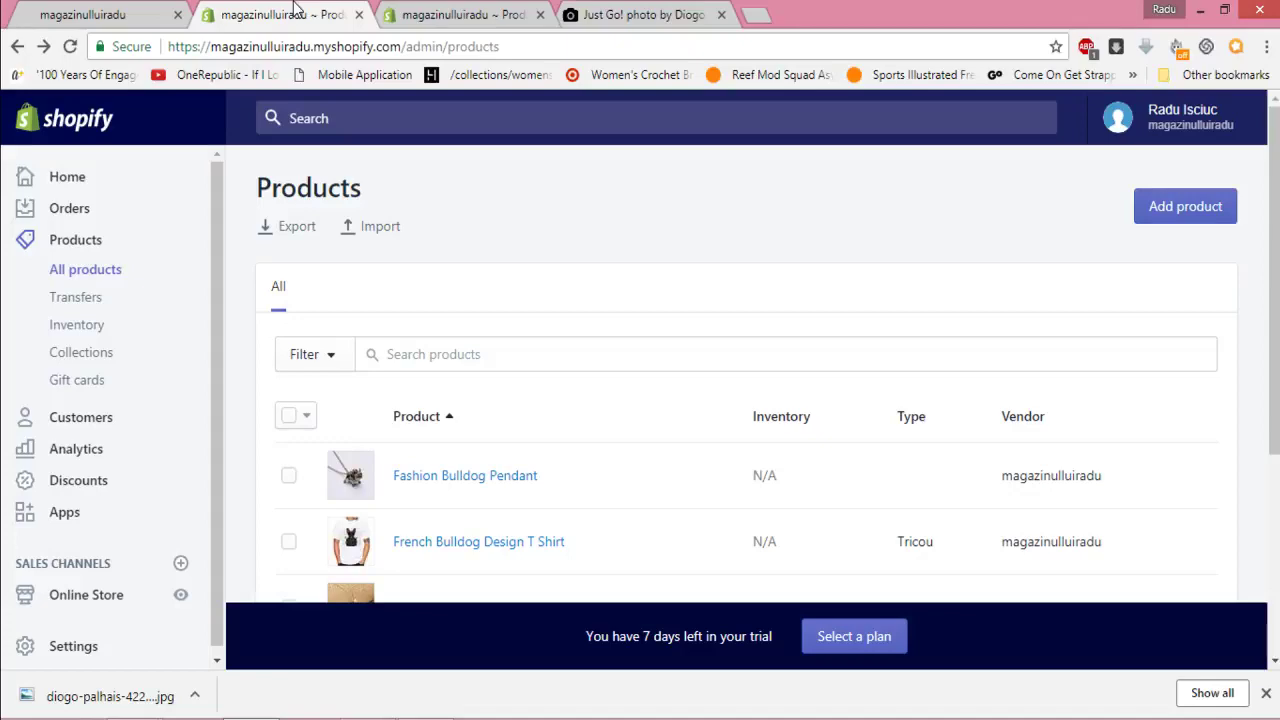
pyautogui.click(152, 10)
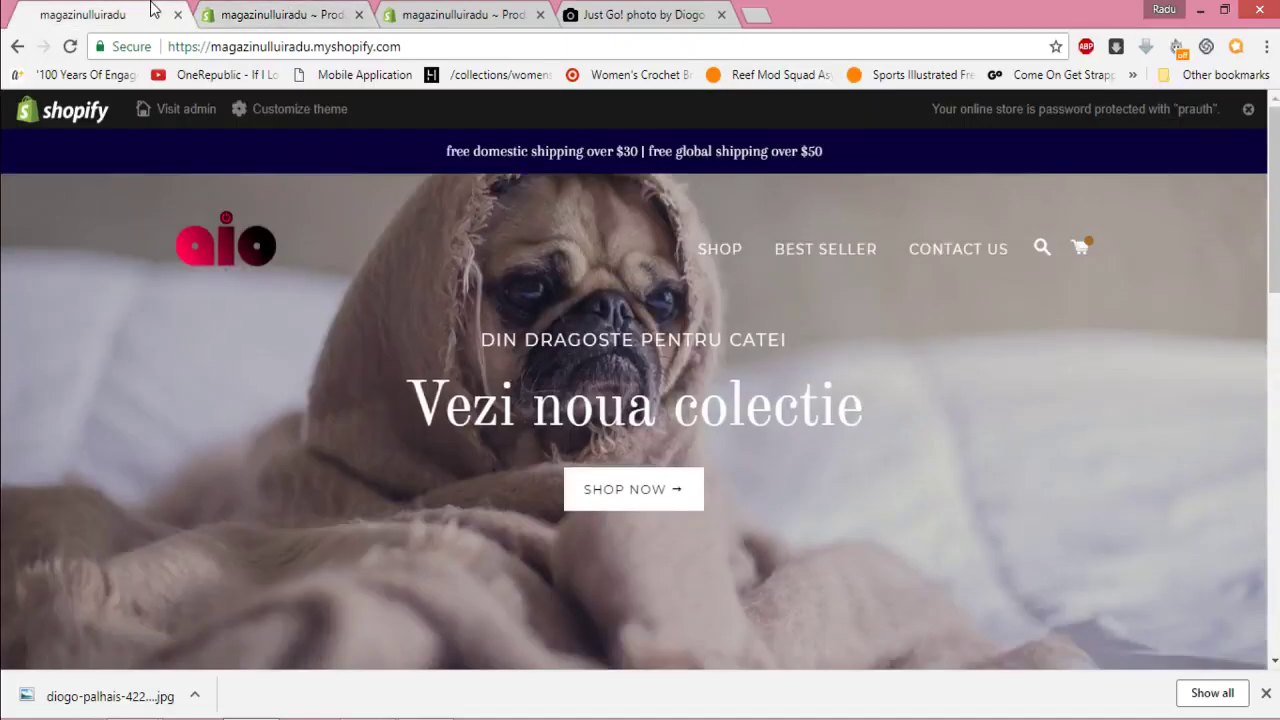
pyautogui.scroll(-5, 980, 240)
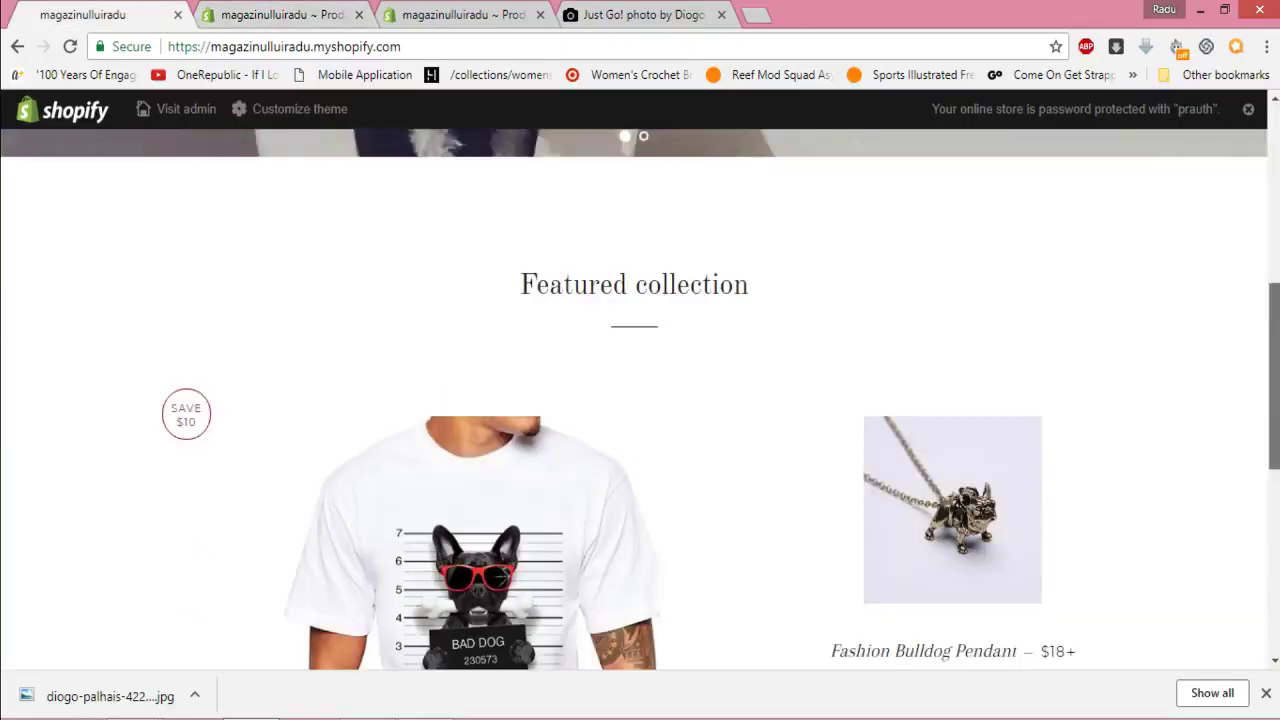
pyautogui.scroll(-5, 640, 400)
pyautogui.scroll(6, 640, 400)
pyautogui.scroll(-6, 640, 400)
pyautogui.scroll(10, 640, 400)
pyautogui.click(271, 109)
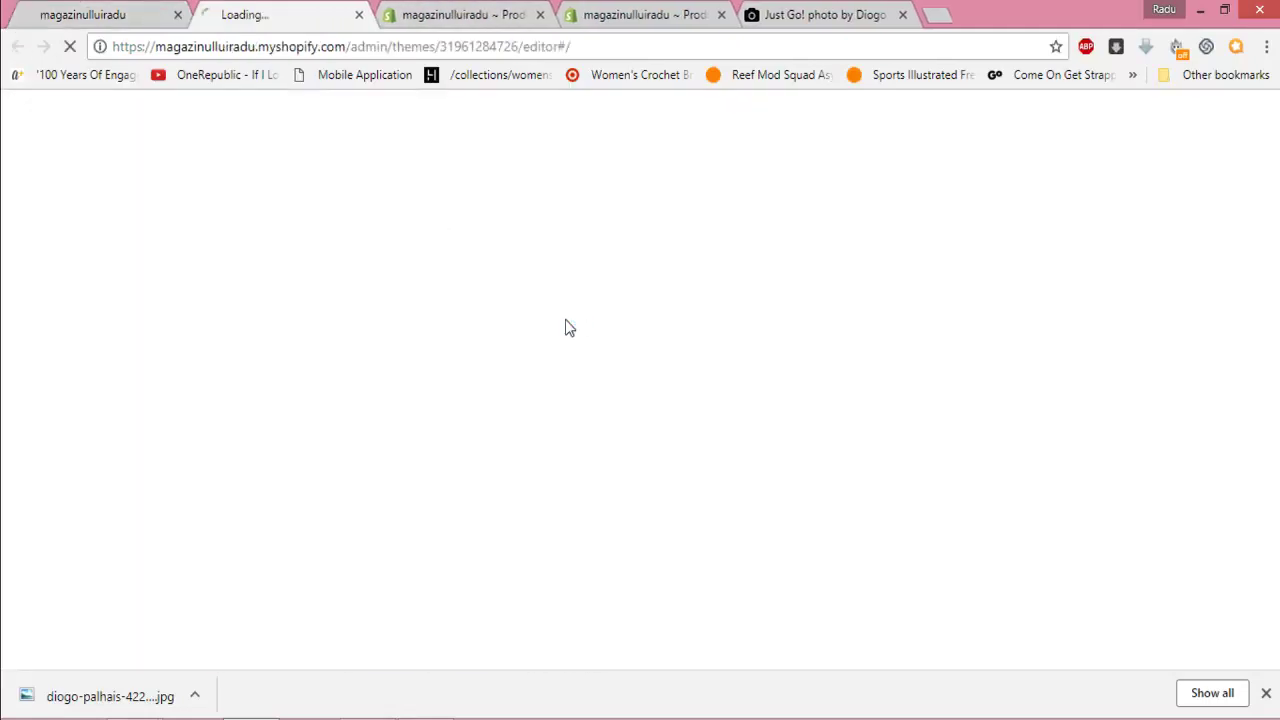